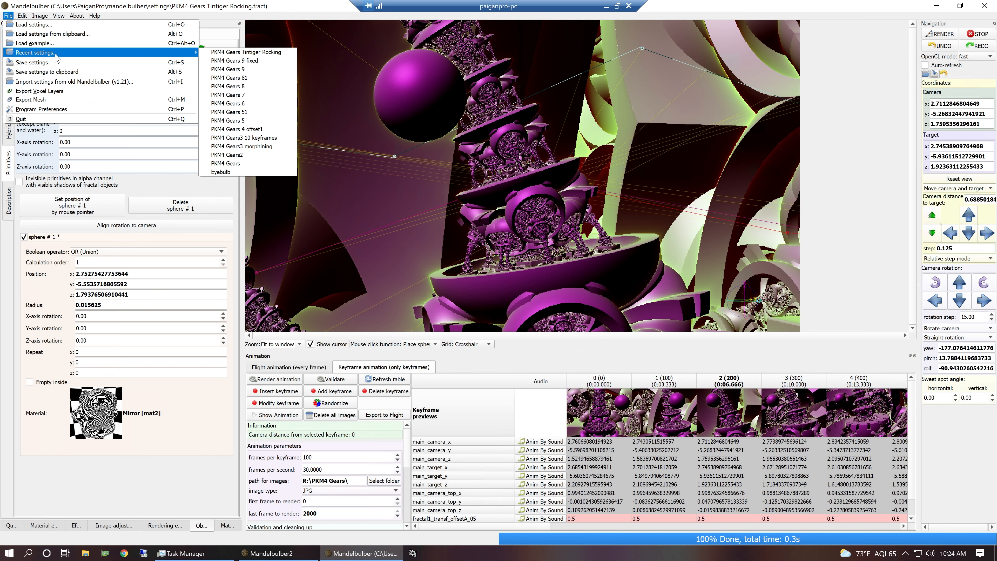
Step: Save the current fractal settings to the clipboard and paste them into the empty Notepad++ document
click(51, 73)
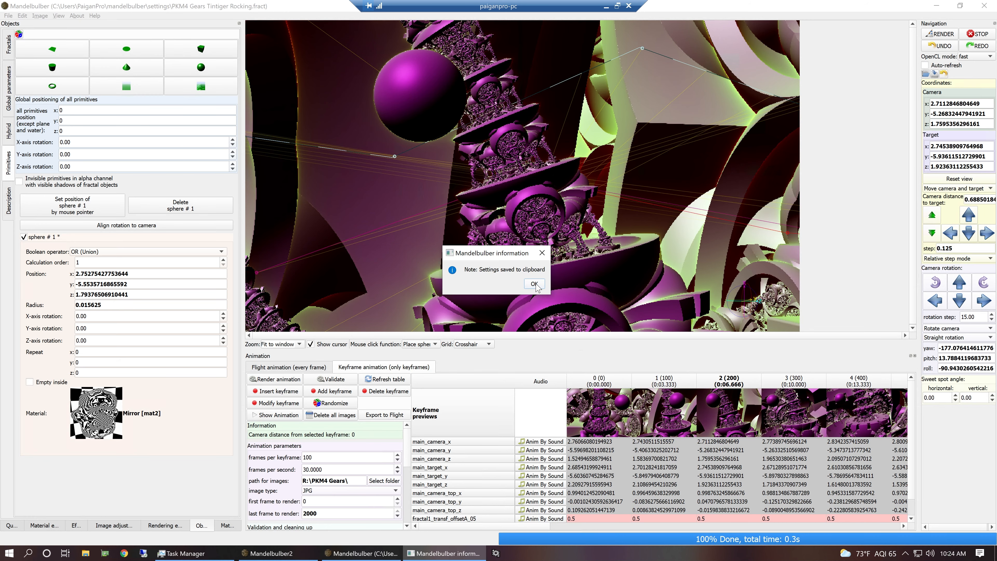
click(534, 284)
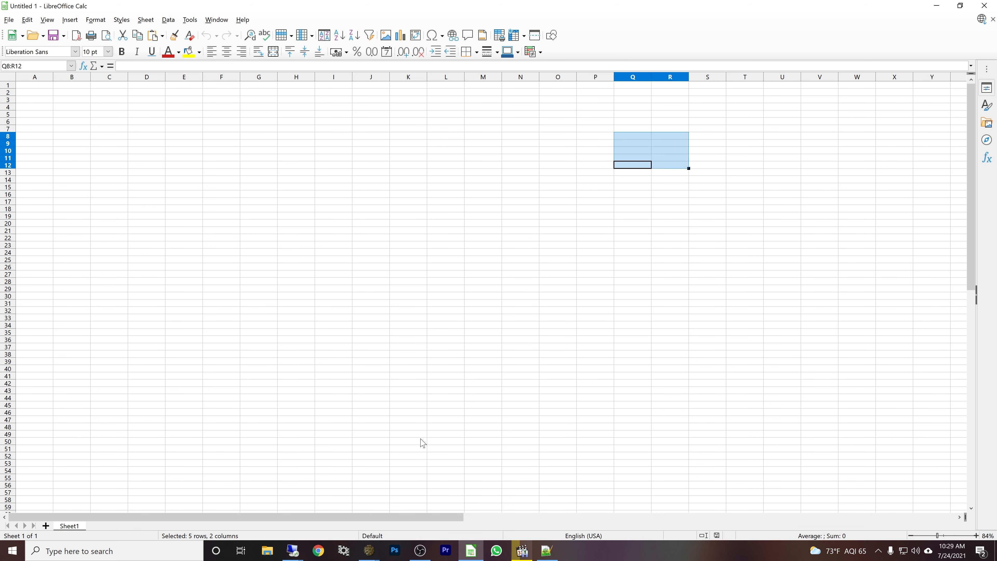
click(549, 553)
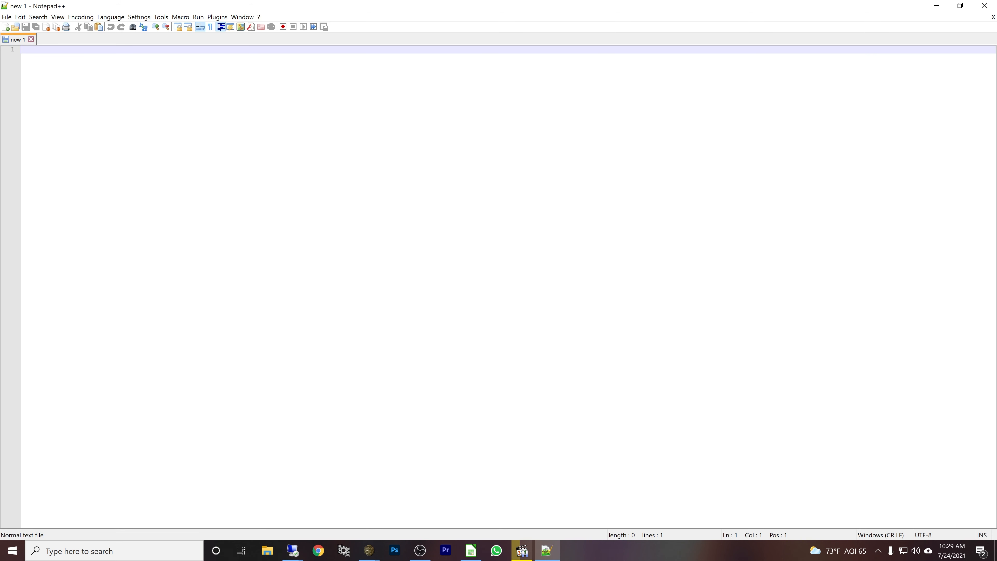
key(ctrl+v)
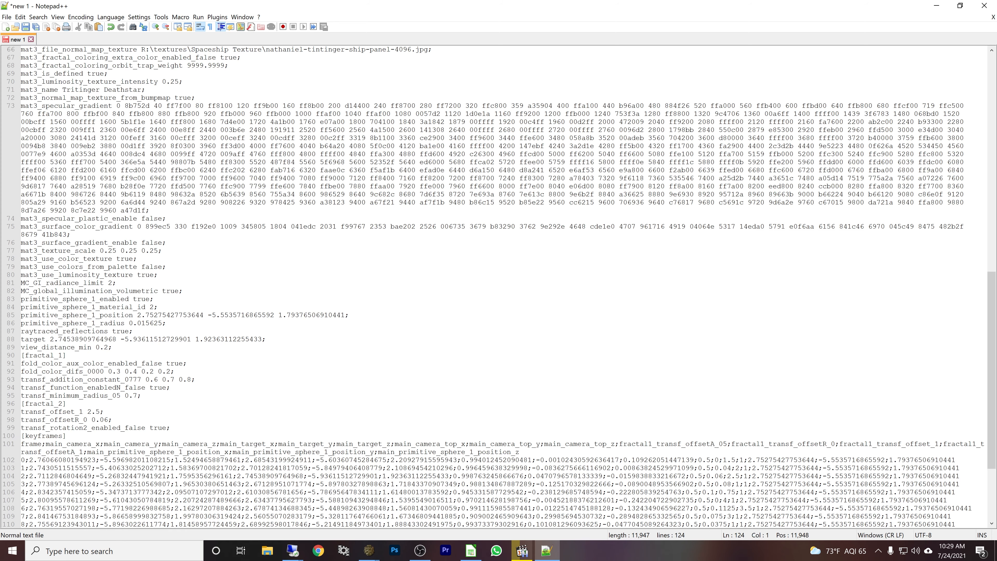
Step: Copy the keyframe data below [keyframes], from the frame header through the interpolation line, into a new Notepad++ document
scroll(498, 286, up, 20)
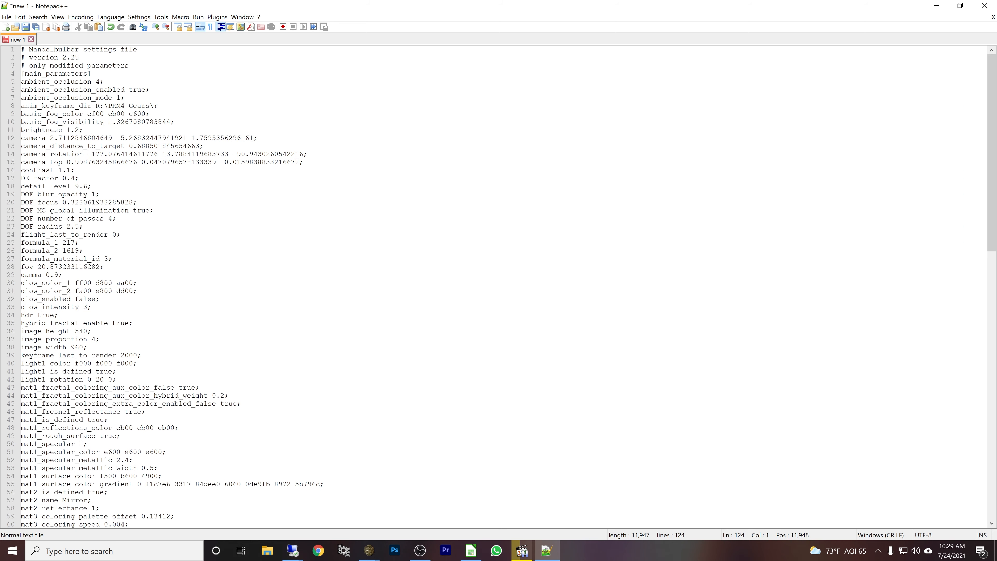
scroll(498, 287, down, 10)
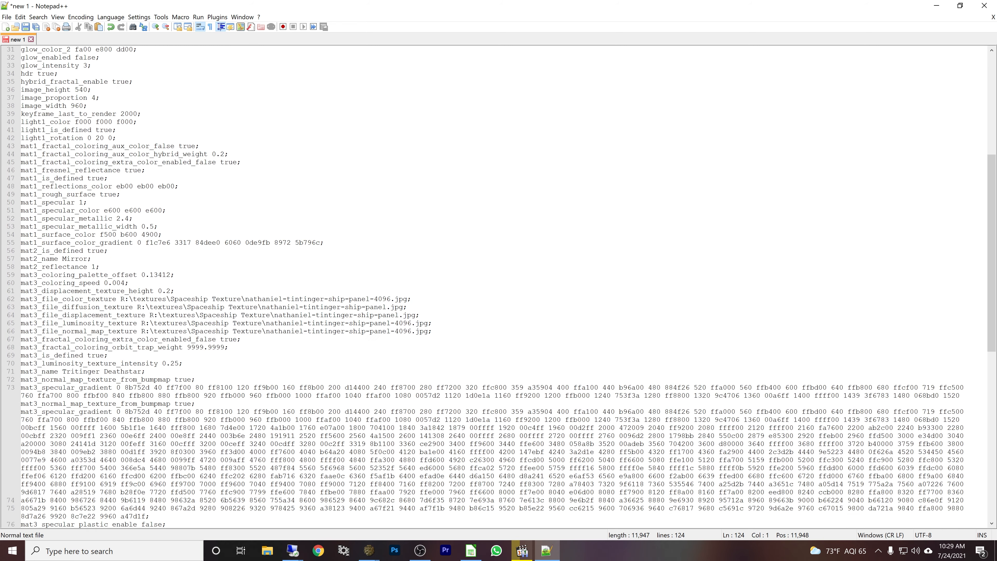
scroll(498, 286, down, 5)
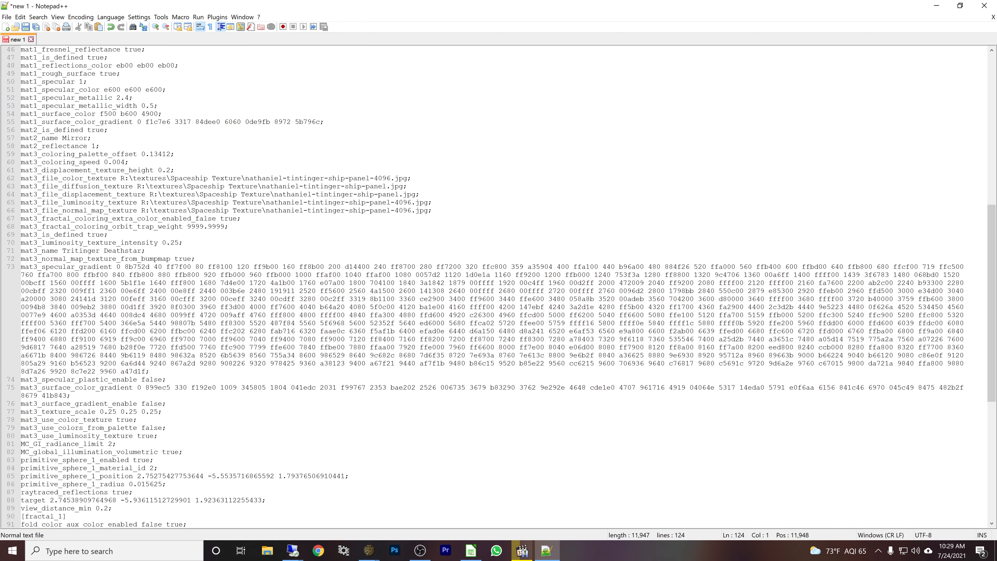
scroll(499, 287, down, 8)
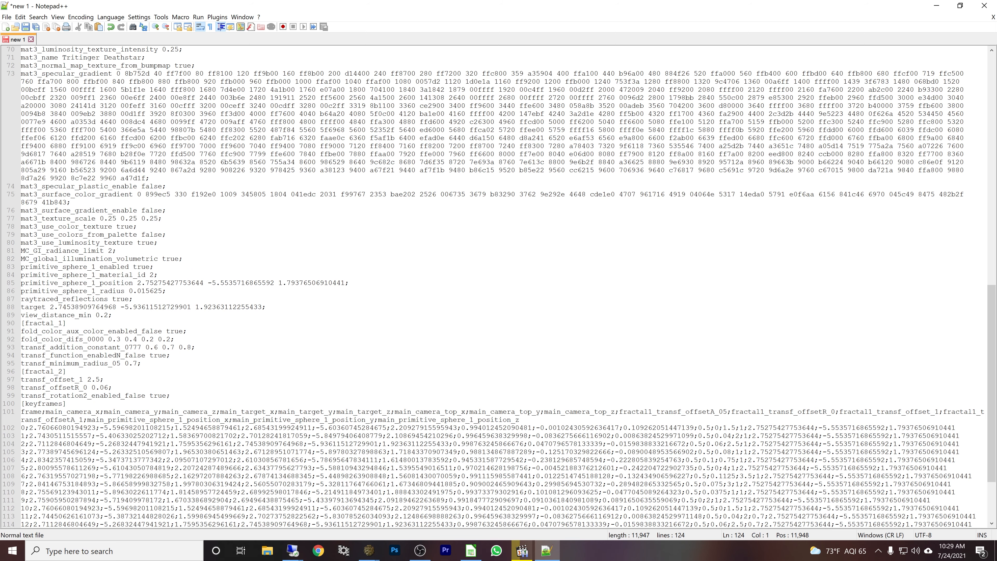
scroll(499, 287, down, 4)
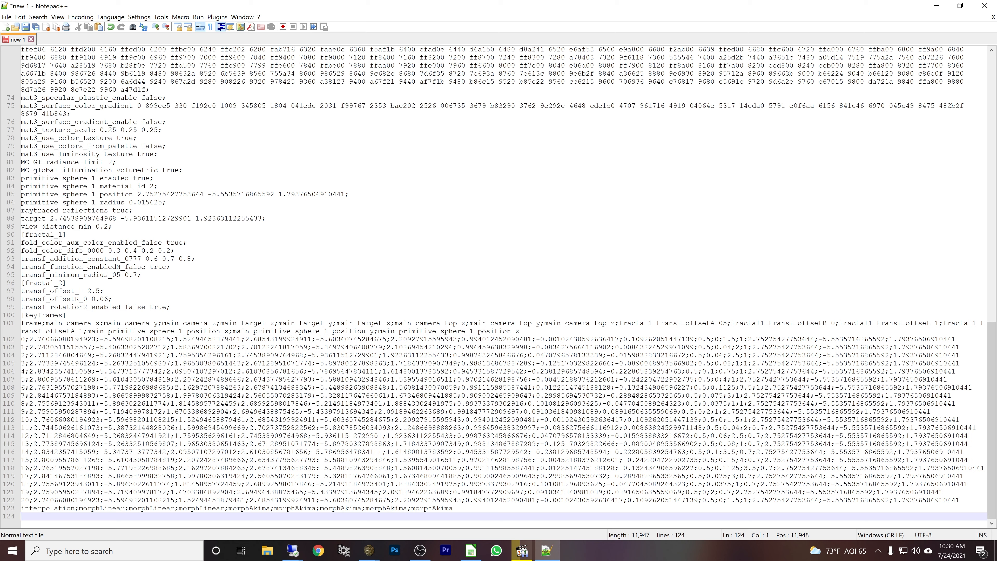
drag(21, 323, 608, 508)
right_click(489, 413)
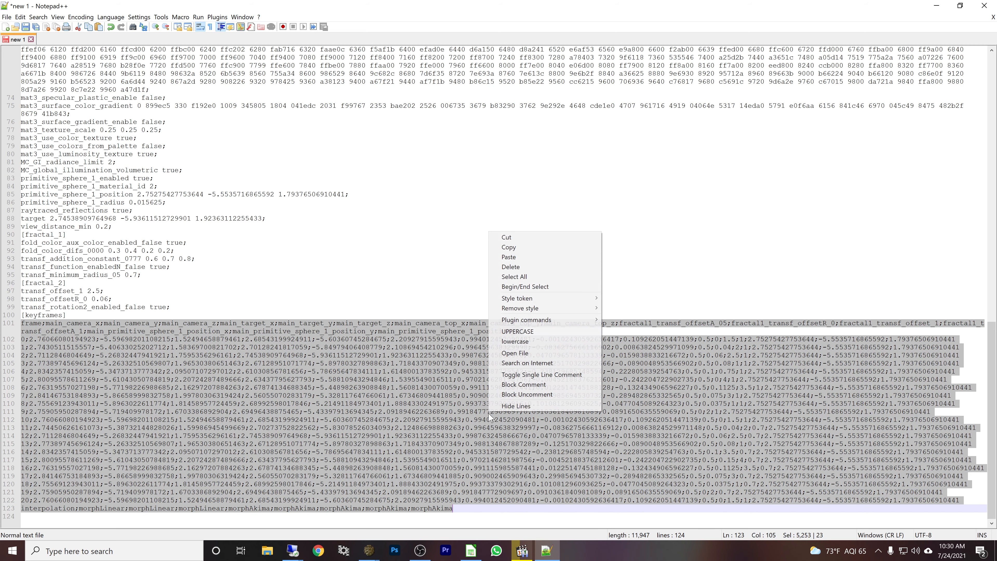
click(542, 248)
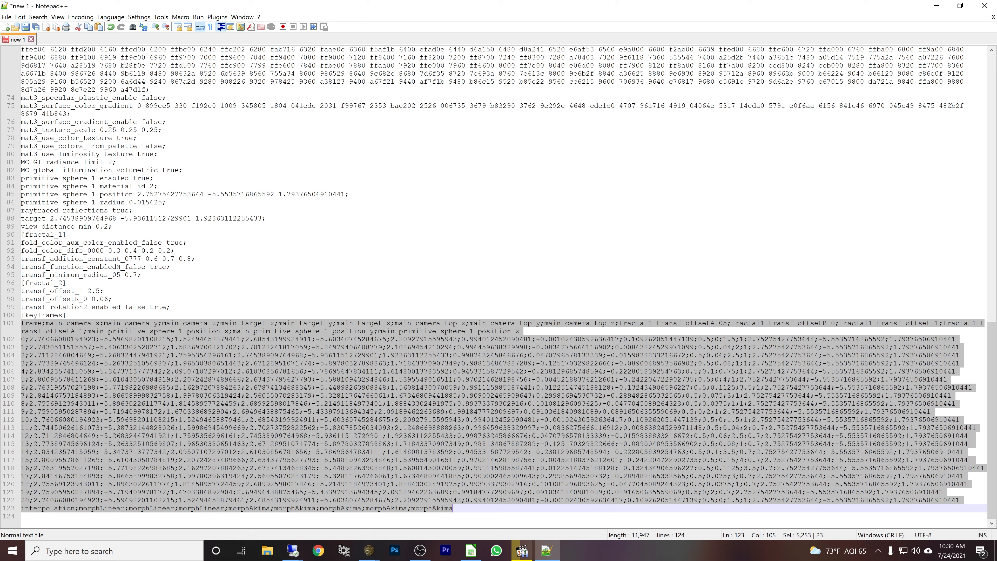
key(ctrl+n)
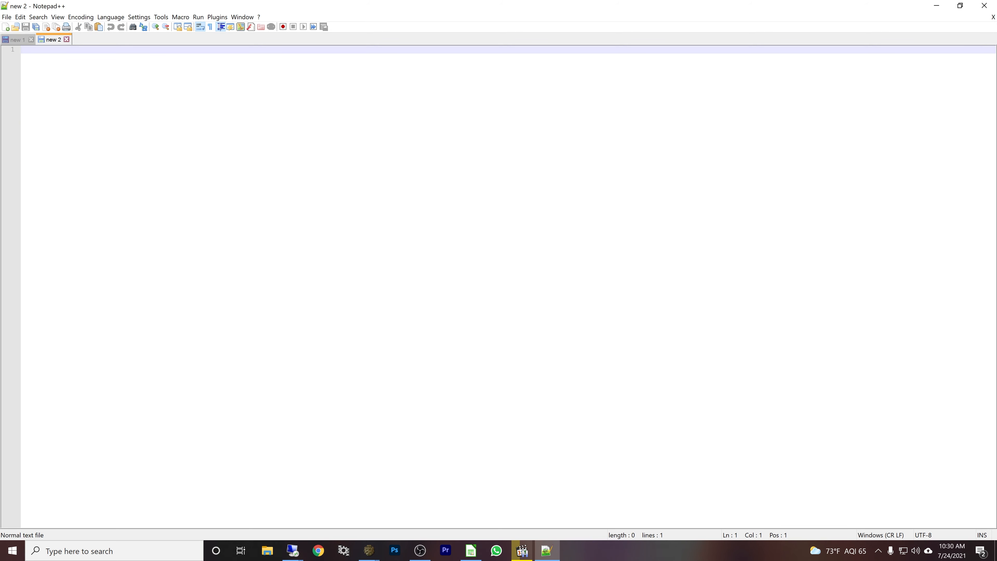
key(ctrl+v)
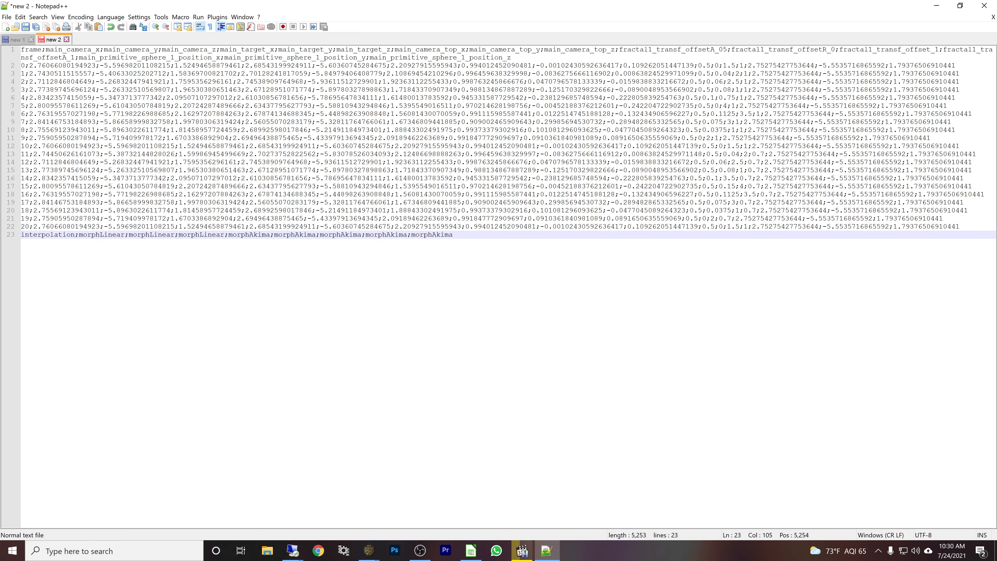
Step: Delete the keyframe data below the [keyframes] line in the original settings document
click(21, 40)
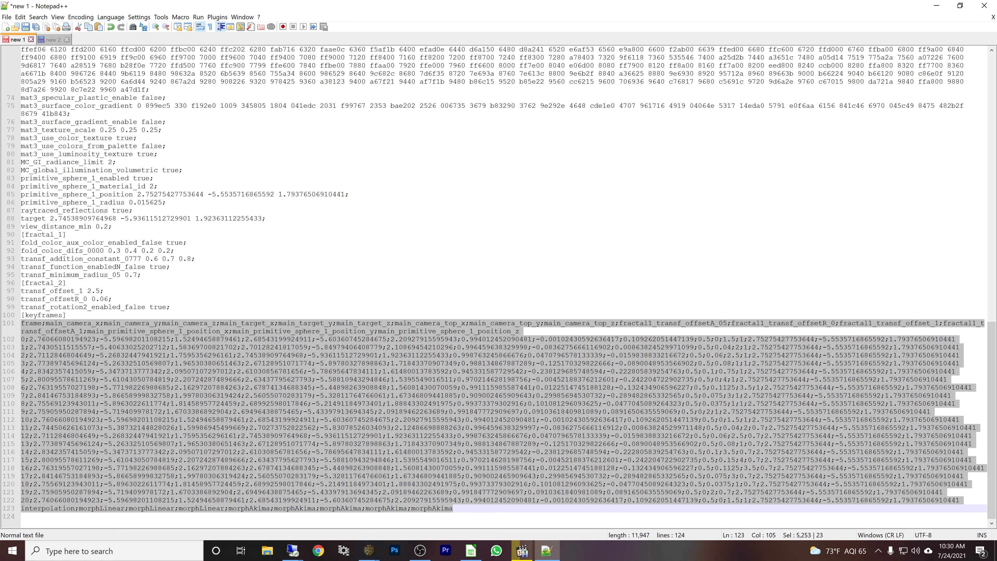
key(Delete)
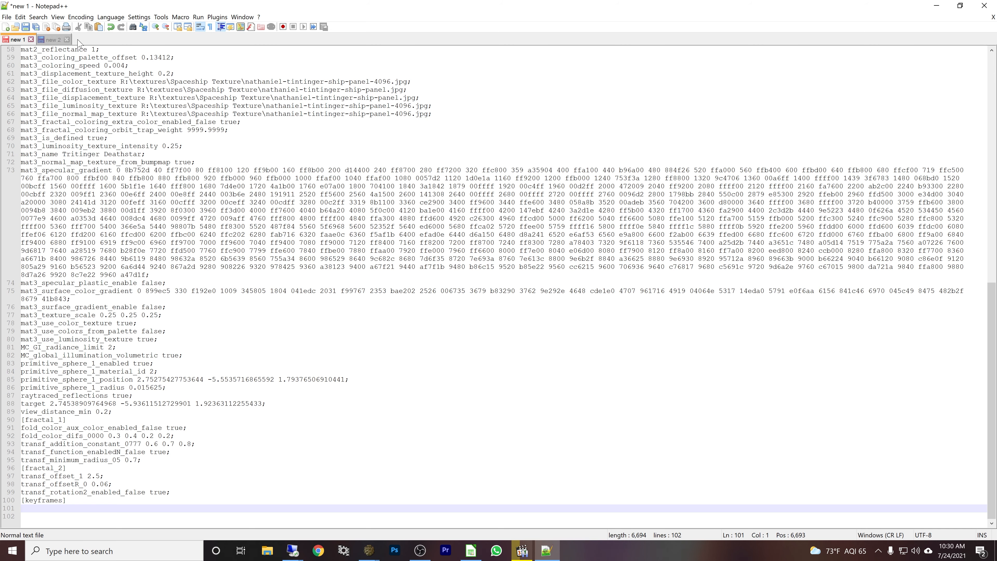
Step: Save the separate keyframe document as the text file Mirror Ball in the Desktop folder
click(54, 39)
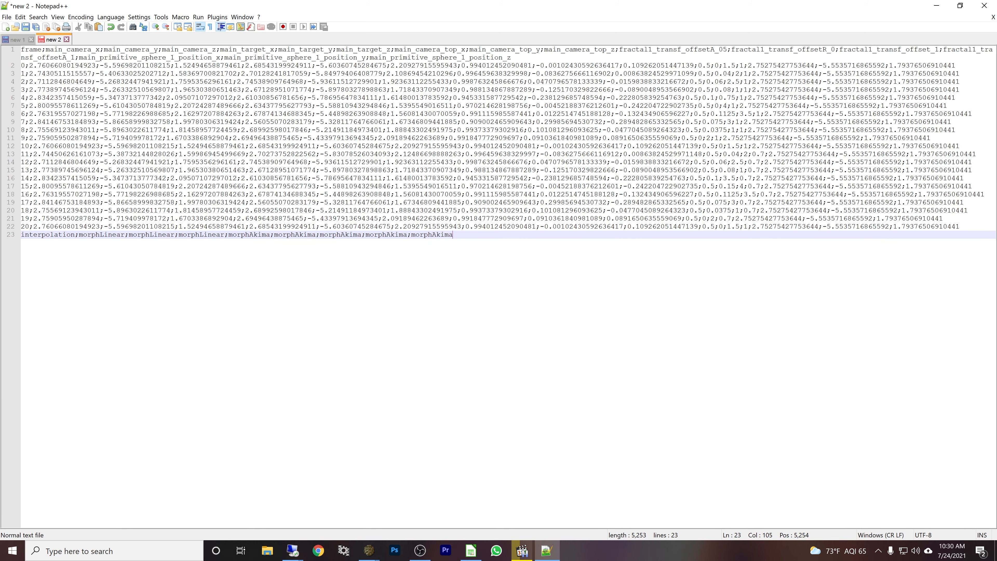
click(7, 16)
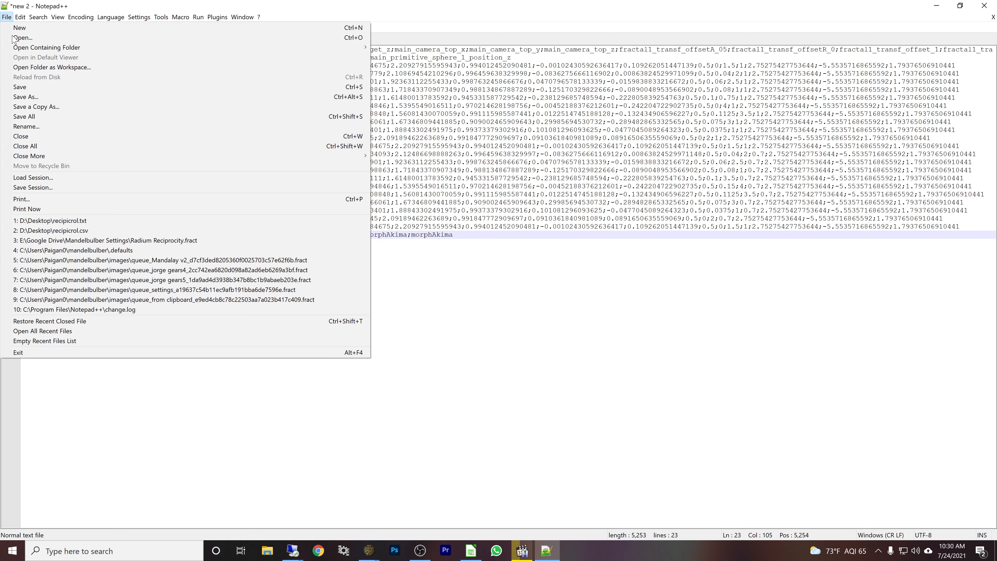
click(31, 97)
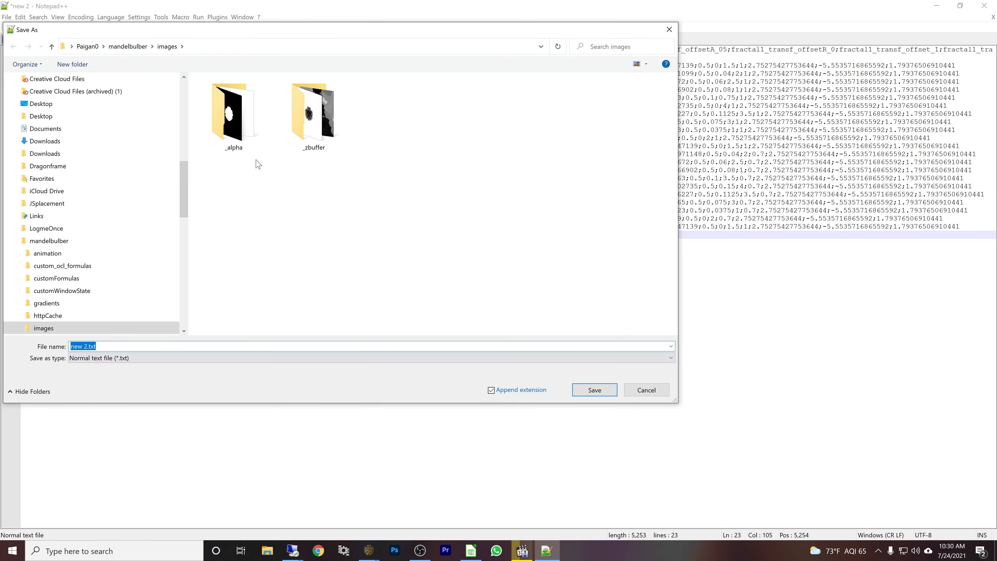
click(45, 117)
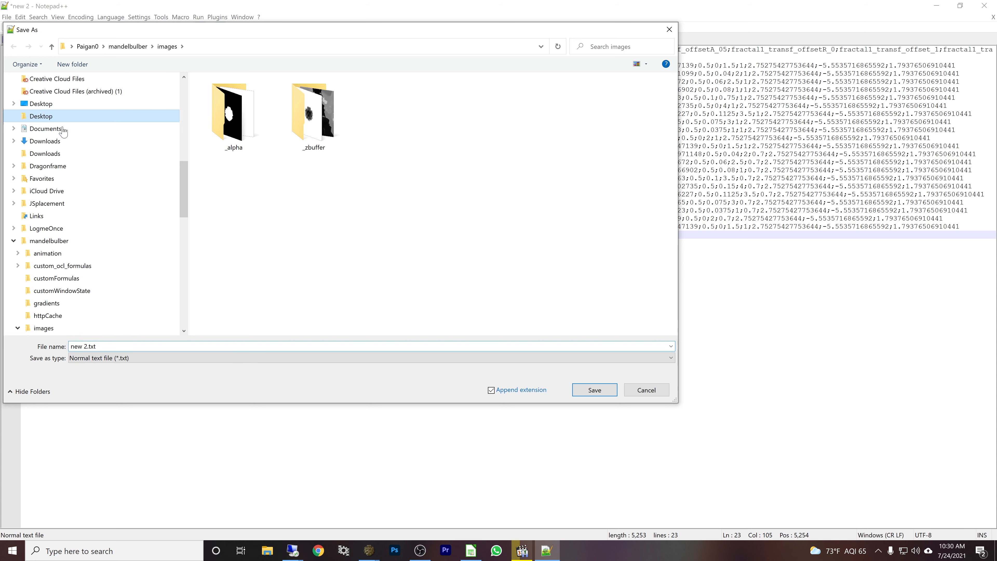
click(83, 346)
text(Mirro)
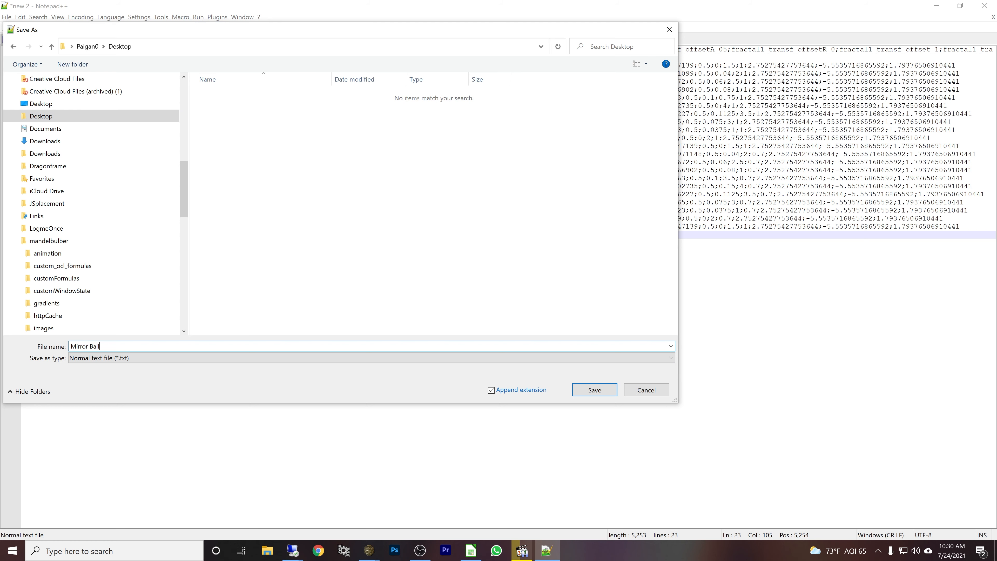
text(r Ball)
key(Return)
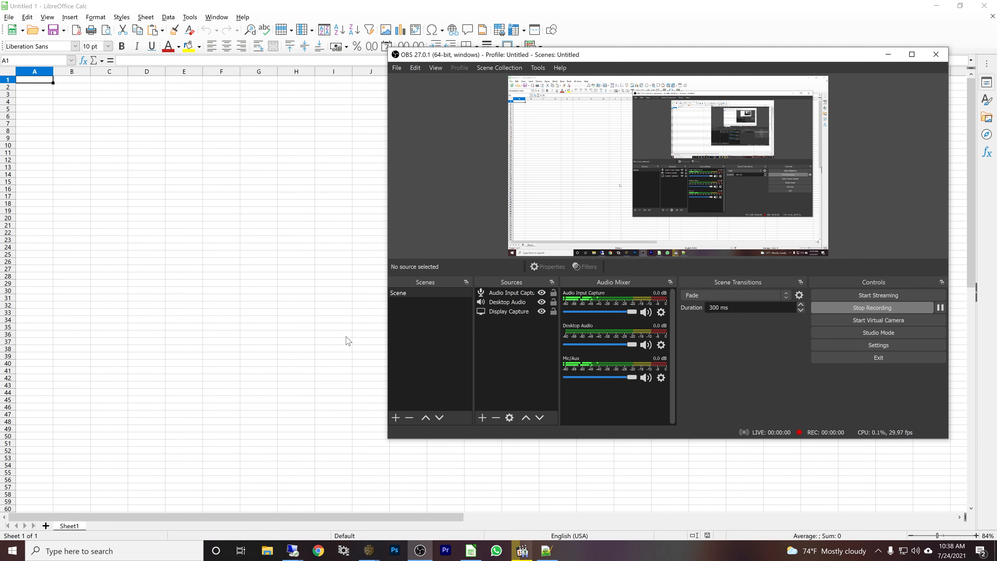
Step: Switch to LibreOffice Calc and open Mirror Ball.txt from the Desktop for text import
click(348, 340)
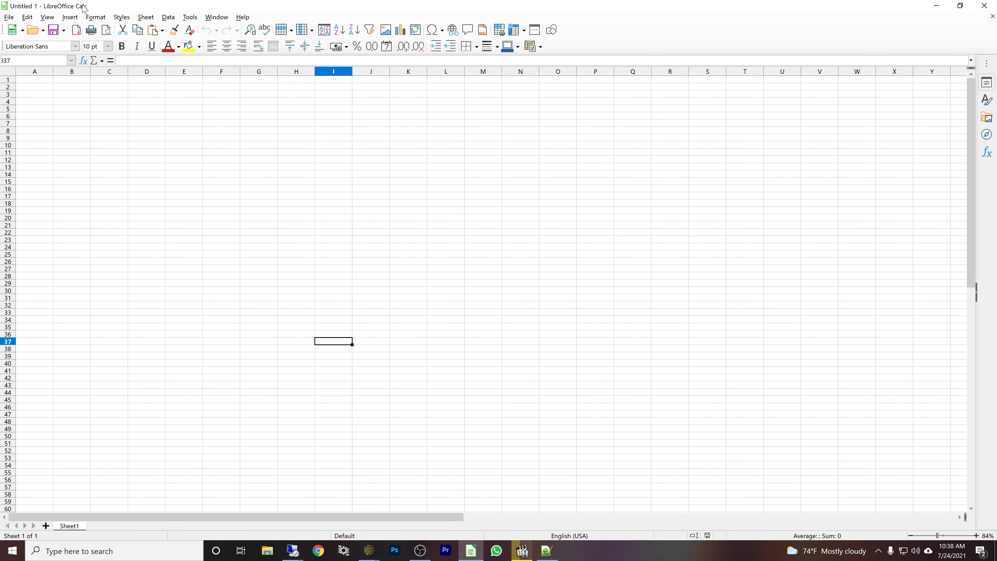
click(7, 18)
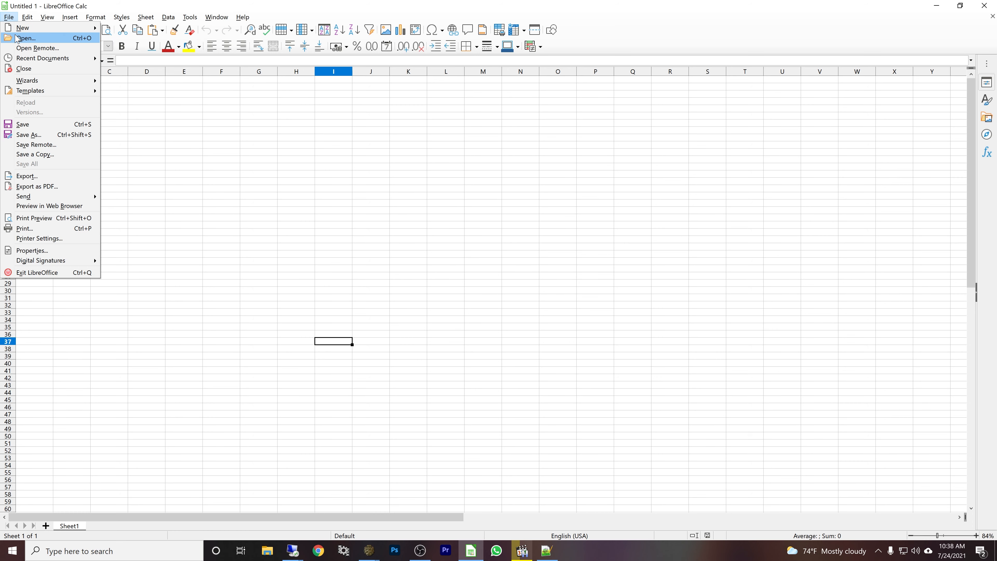
click(24, 38)
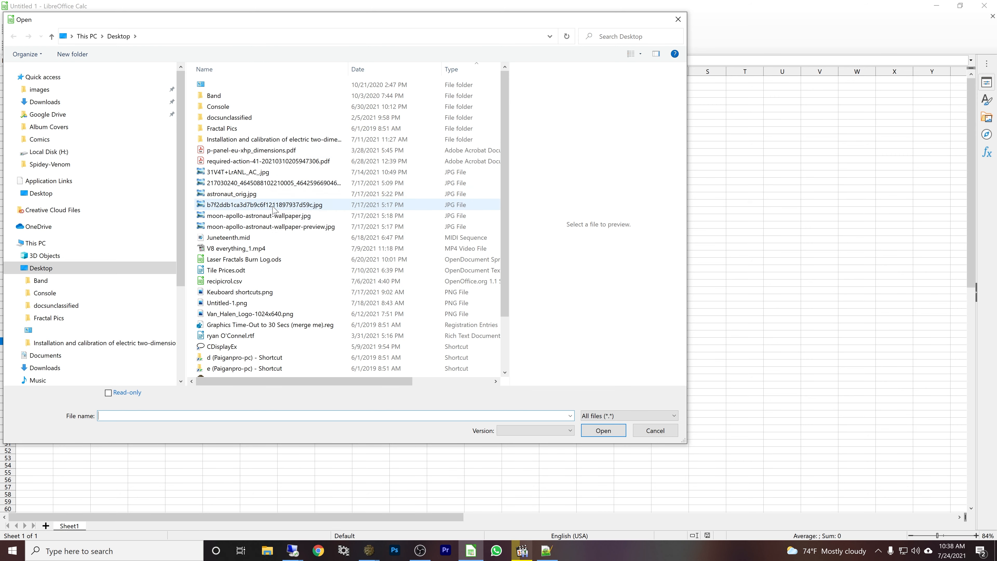
scroll(262, 245, down, 2)
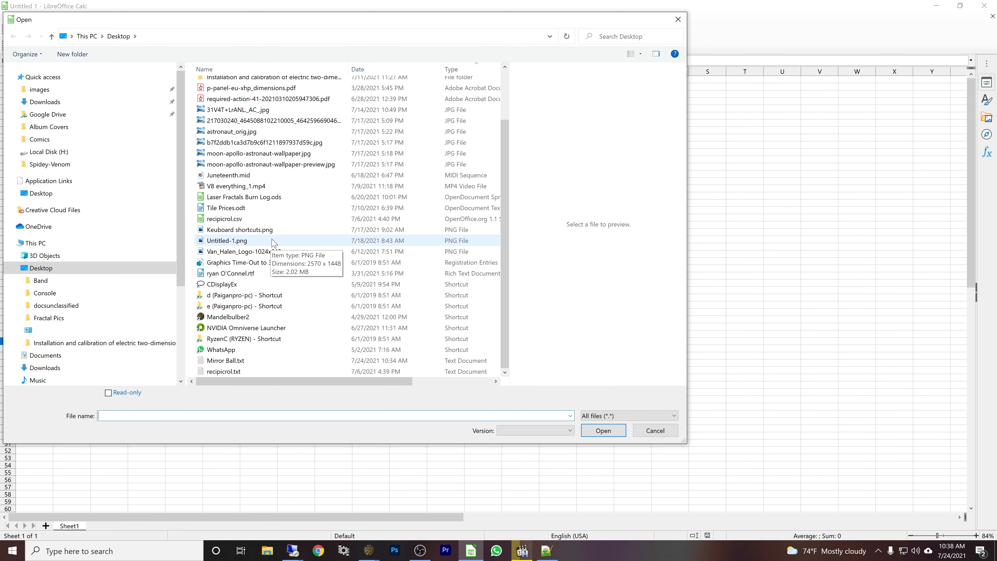
click(233, 361)
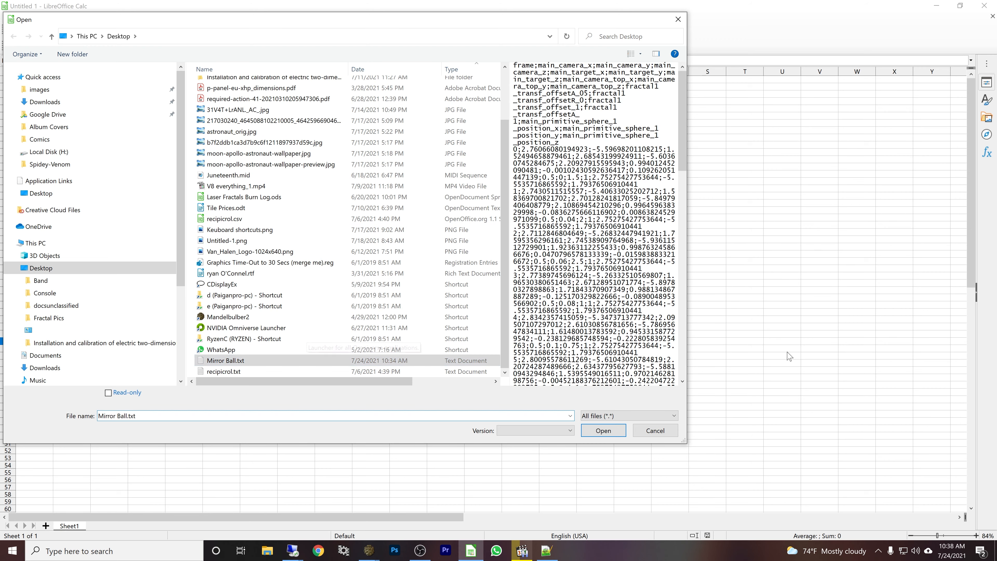
drag(686, 440, 993, 416)
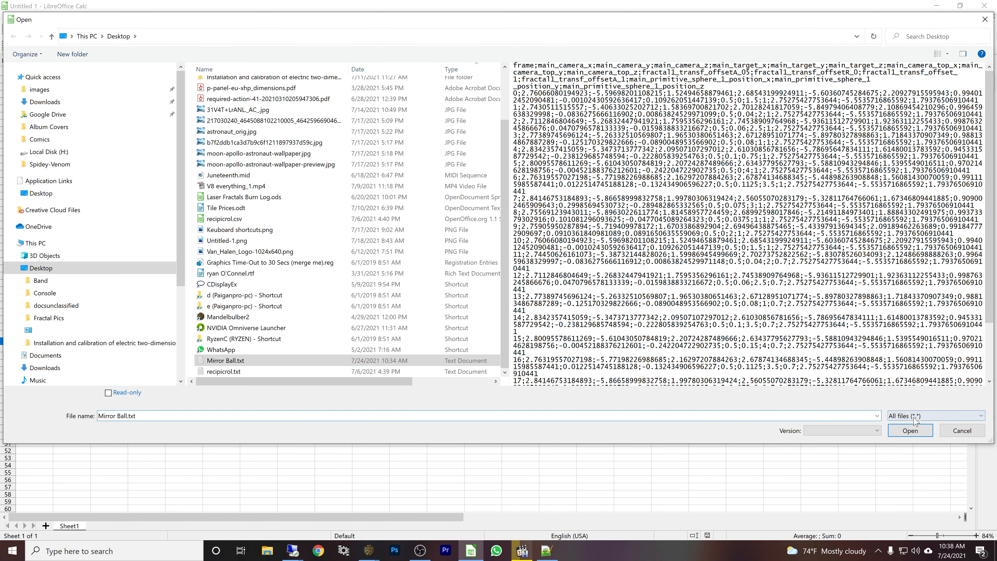
click(910, 430)
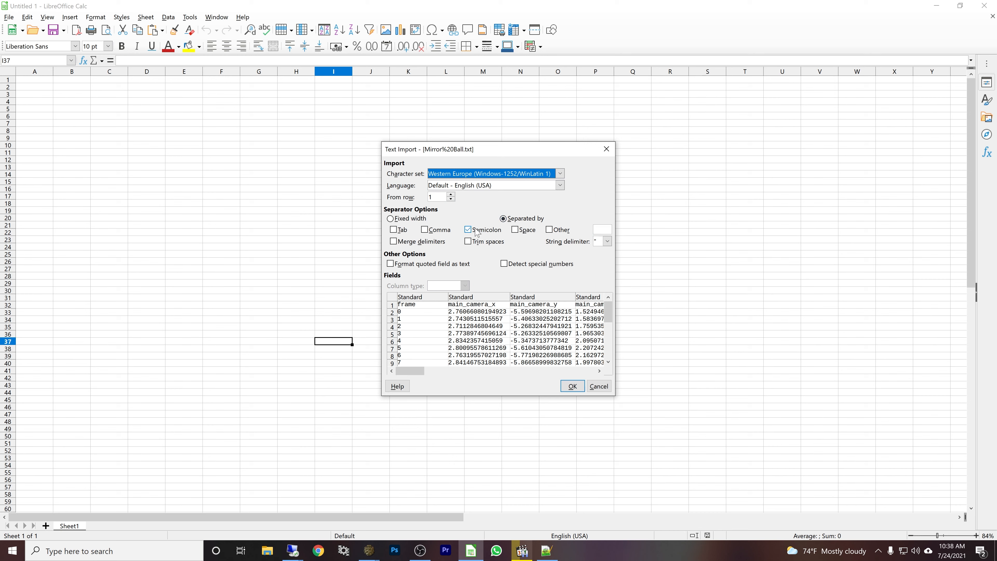
Step: Check the string delimiter and field preview, and import the text with semicolon as the column separator
click(608, 241)
click(610, 241)
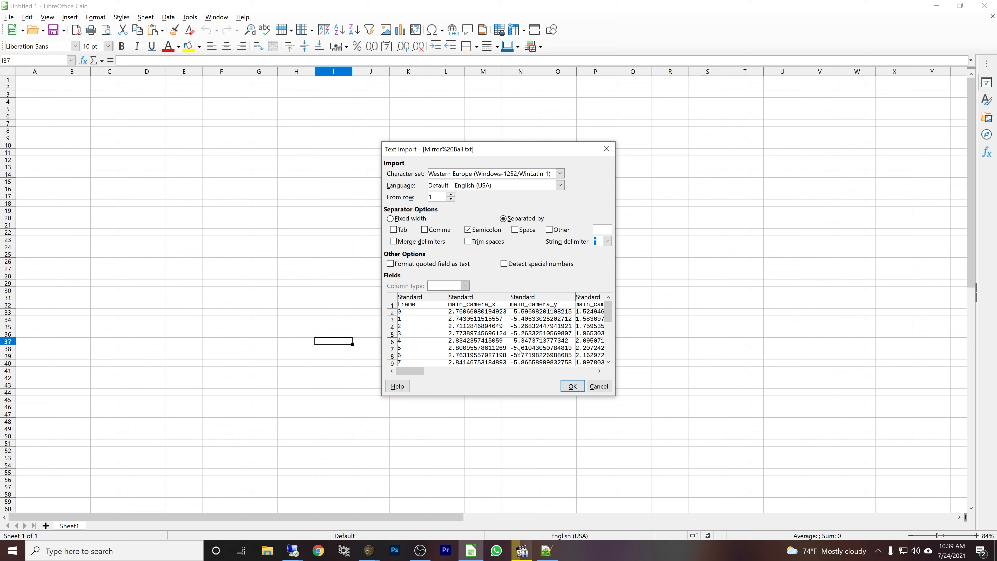
drag(415, 373, 439, 395)
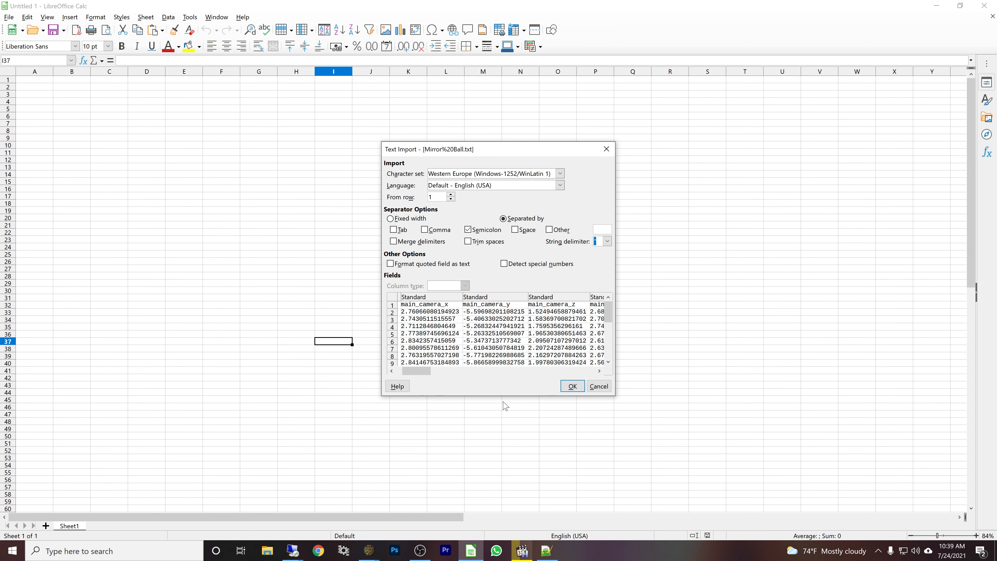
click(572, 387)
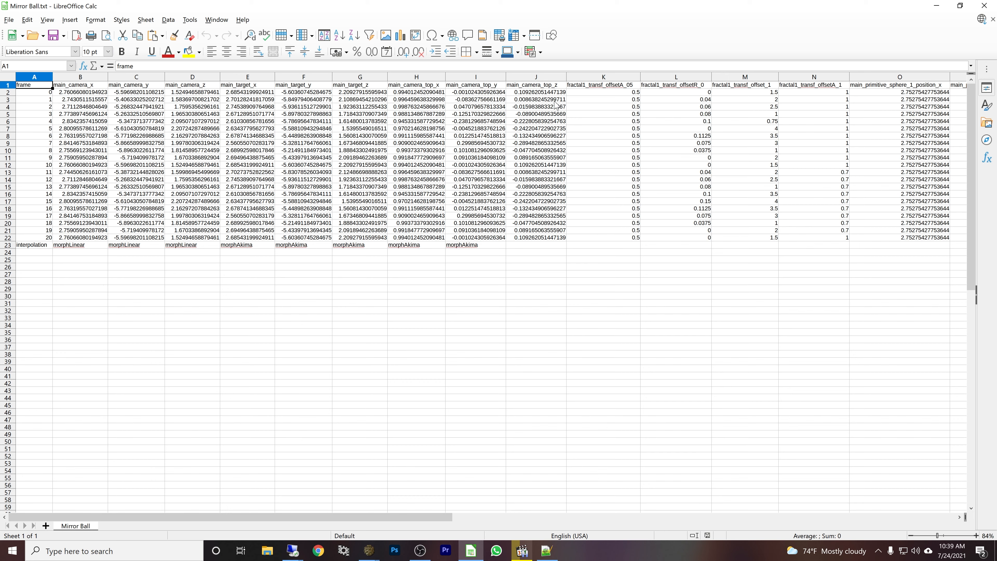
Step: Look through the imported keyframe columns across to the main_primitive_sphere_1_position x, y and z columns
mouse_move(408, 519)
mouse_down()
mouse_move(446, 525)
mouse_move(366, 537)
mouse_move(348, 376)
mouse_up()
drag(296, 520, 534, 487)
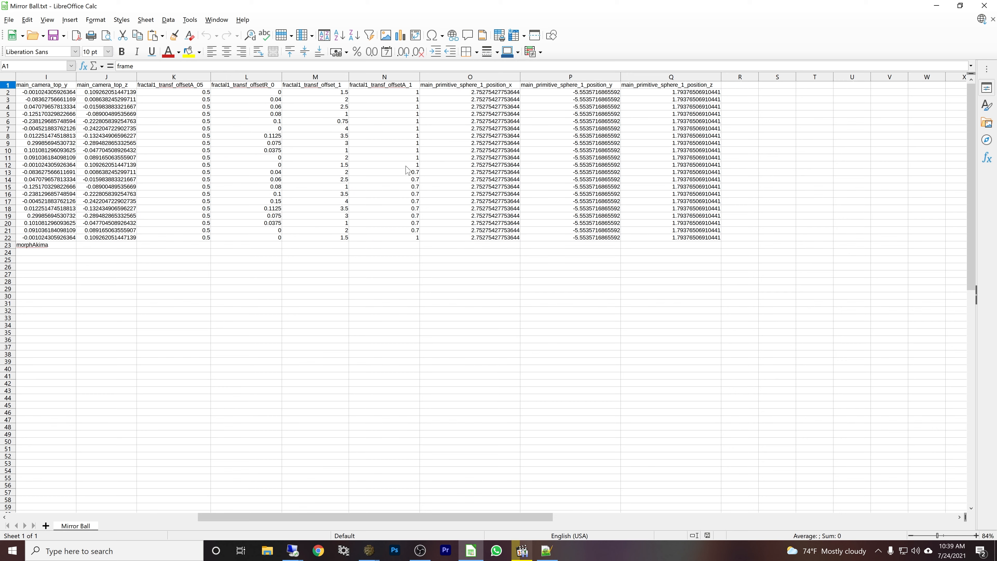
drag(350, 517, 152, 534)
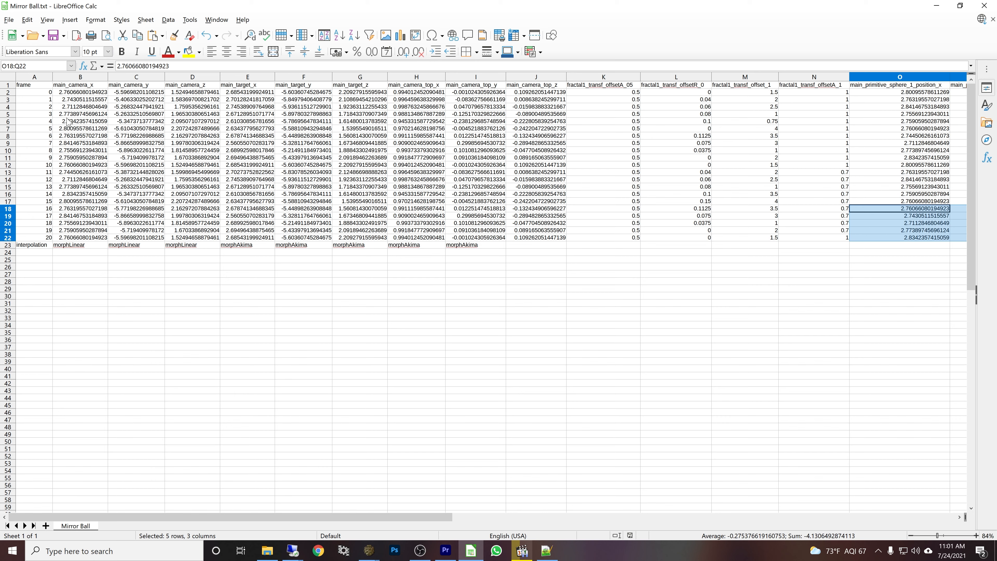
Step: Copy the camera x, y and z positions from rows 7–22 (B7:D22) into the empty cells R2:T17
drag(58, 130, 205, 240)
key(ctrl+c)
drag(443, 522, 660, 522)
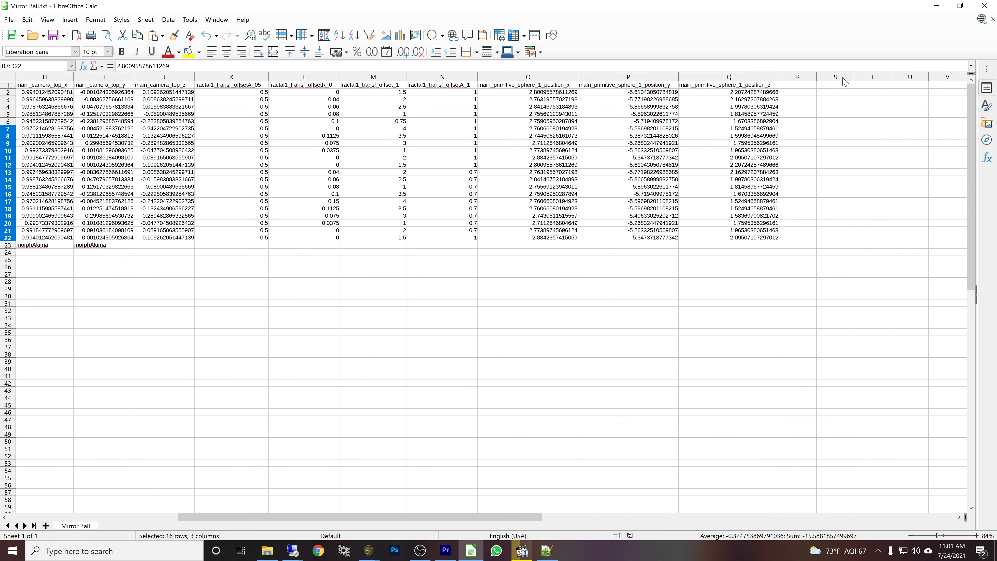
drag(800, 93, 865, 120)
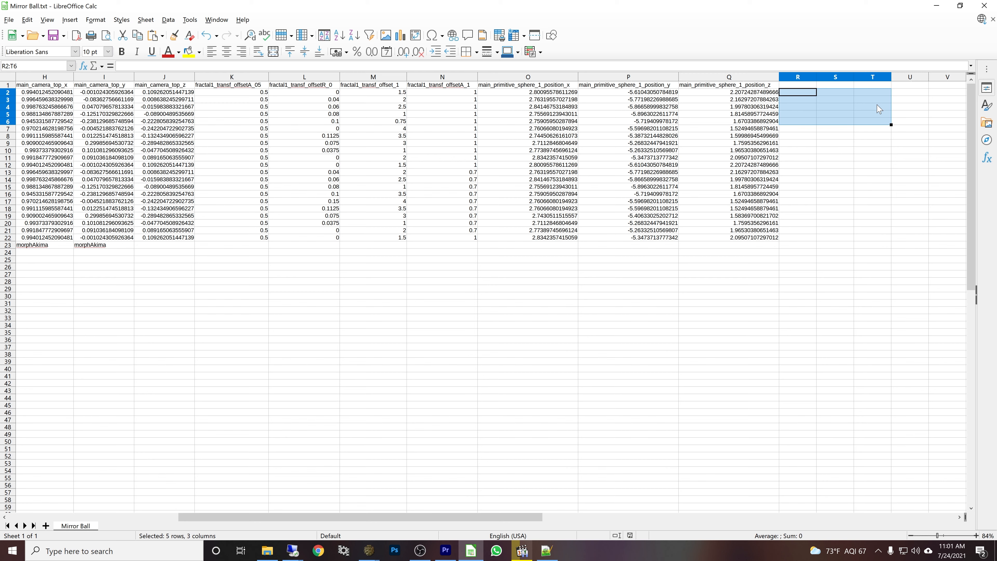
click(853, 173)
drag(793, 91, 858, 205)
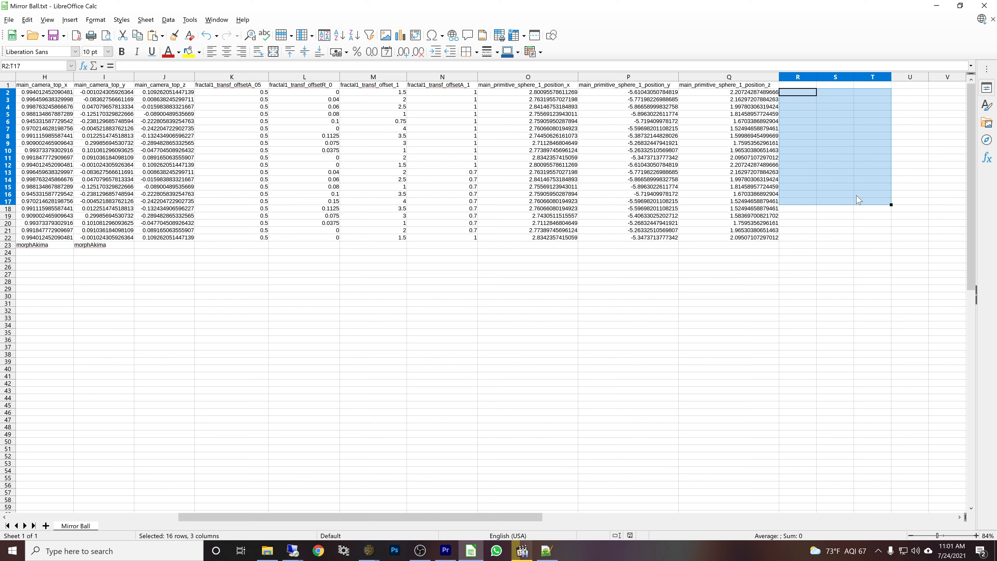
key(ctrl+v)
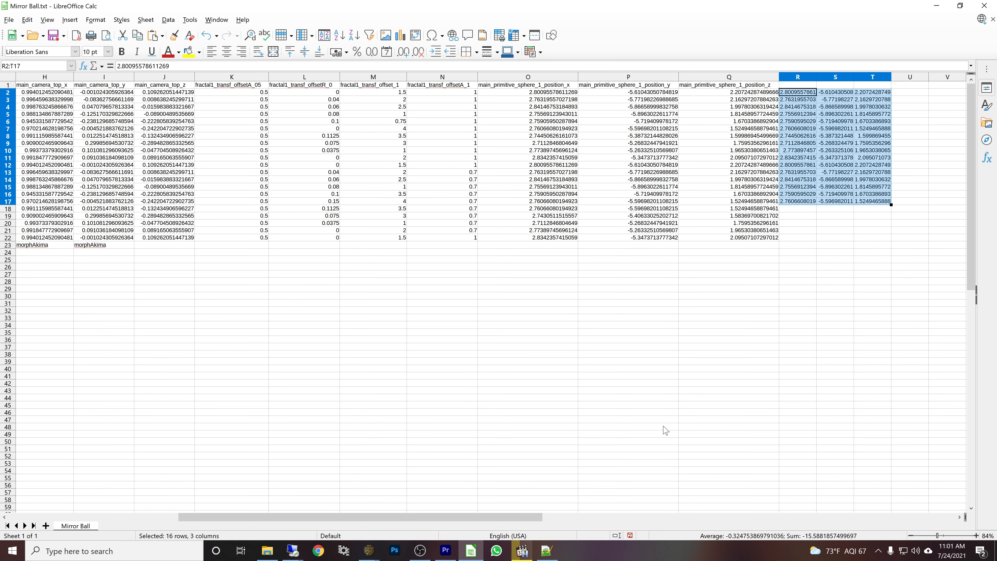
Step: Copy the first five rows of camera x, y and z positions (B2:D6) into R18:T22 to complete the offset block
drag(506, 520, 295, 522)
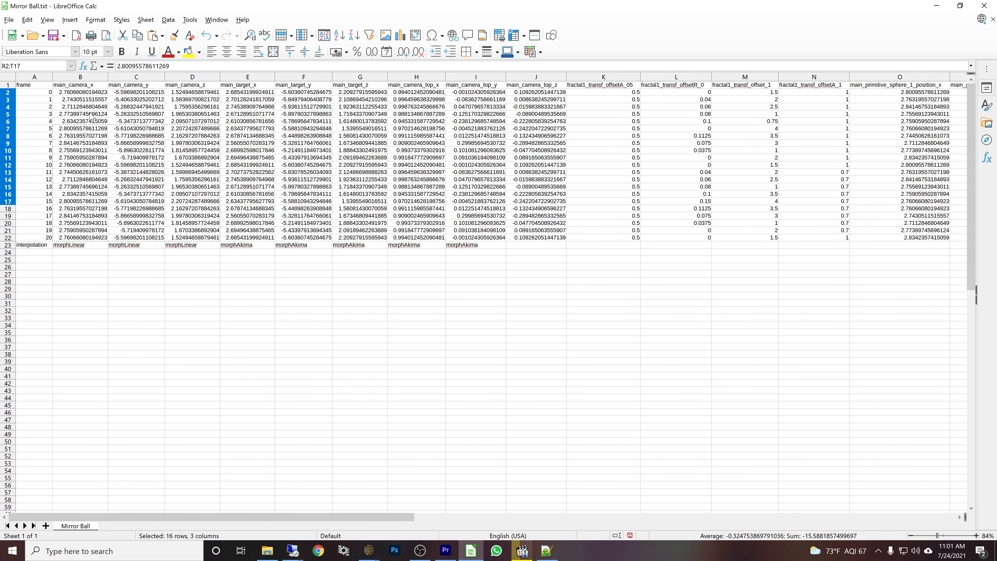
drag(58, 94, 186, 120)
key(ctrl+c)
drag(301, 517, 528, 517)
drag(480, 212, 545, 245)
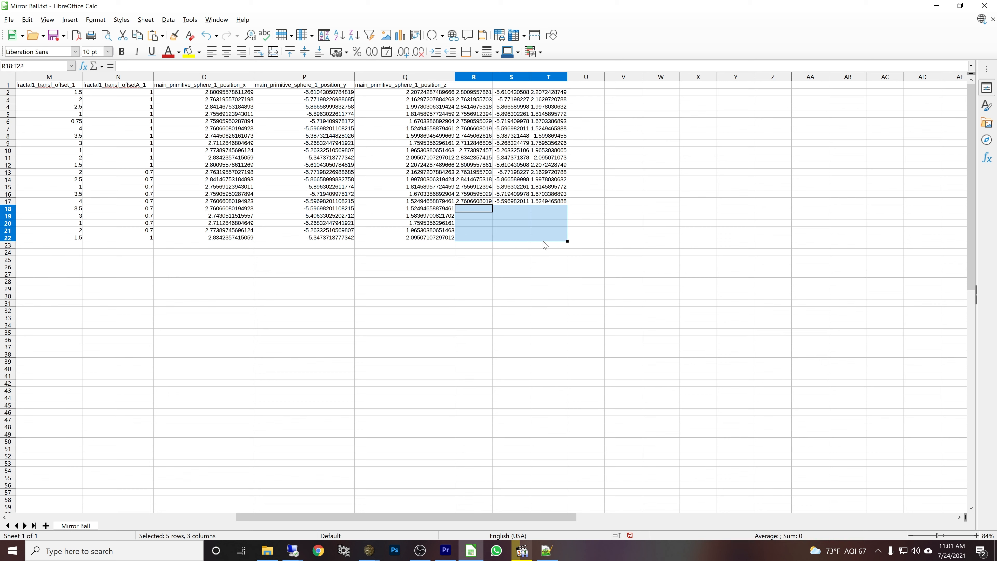
key(ctrl+v)
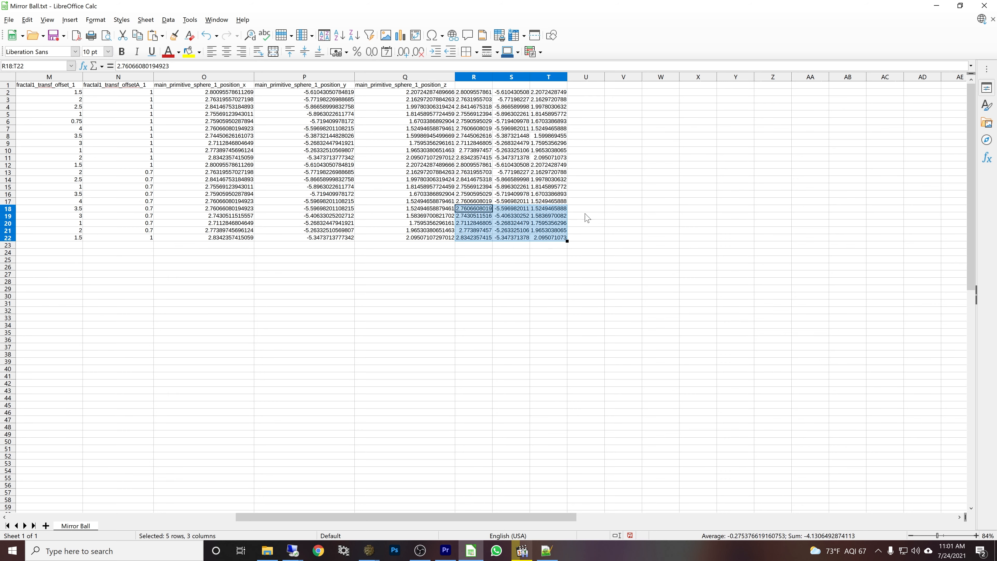
Step: Cut the offset block R2:T22 and select the sphere position cells O2:Q22 as its destination
click(624, 194)
drag(465, 94, 544, 241)
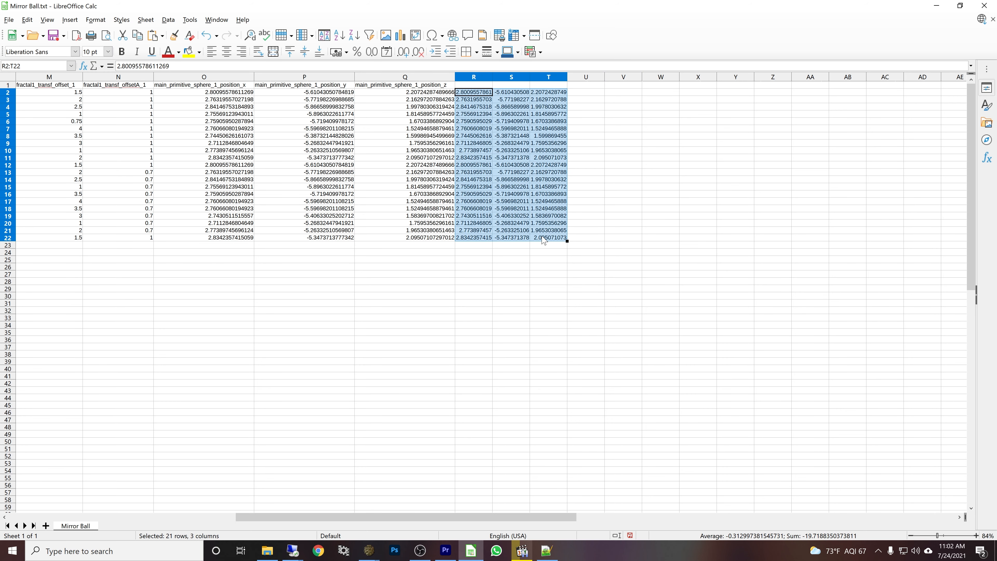
key(ctrl+x)
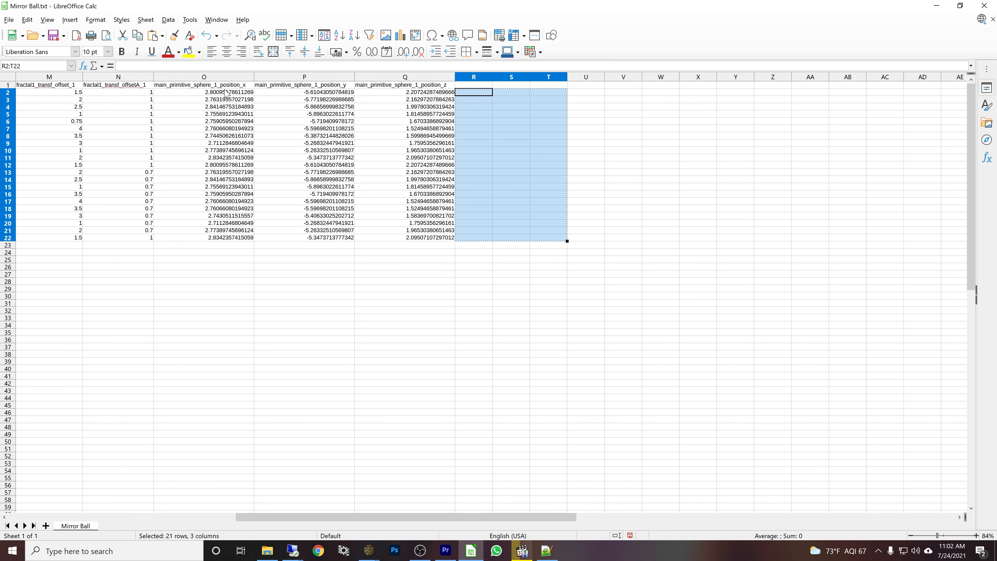
drag(195, 94, 397, 240)
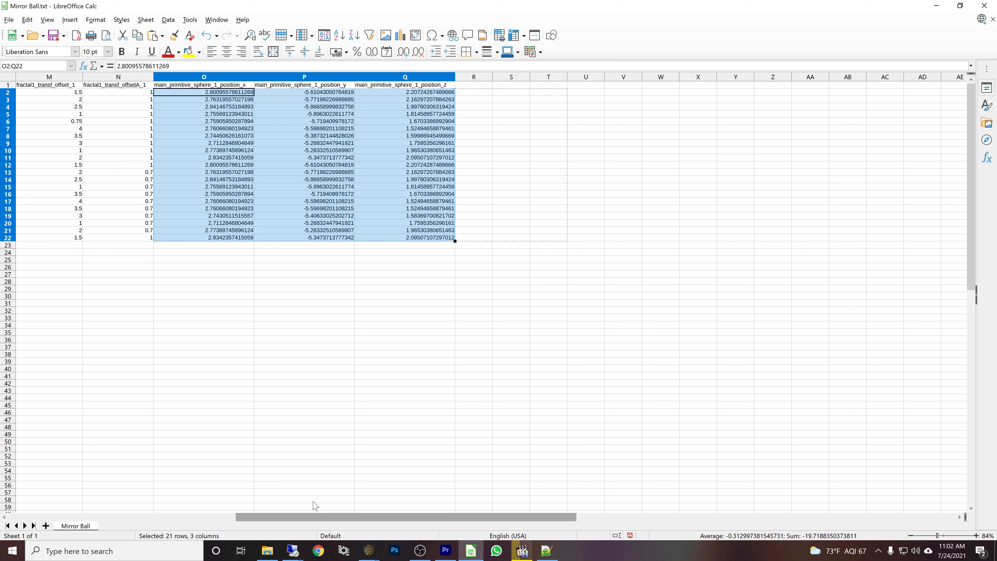
Step: Save the Mirror Ball.txt spreadsheet, switch to Notepad++ and reload the modified file there
click(8, 20)
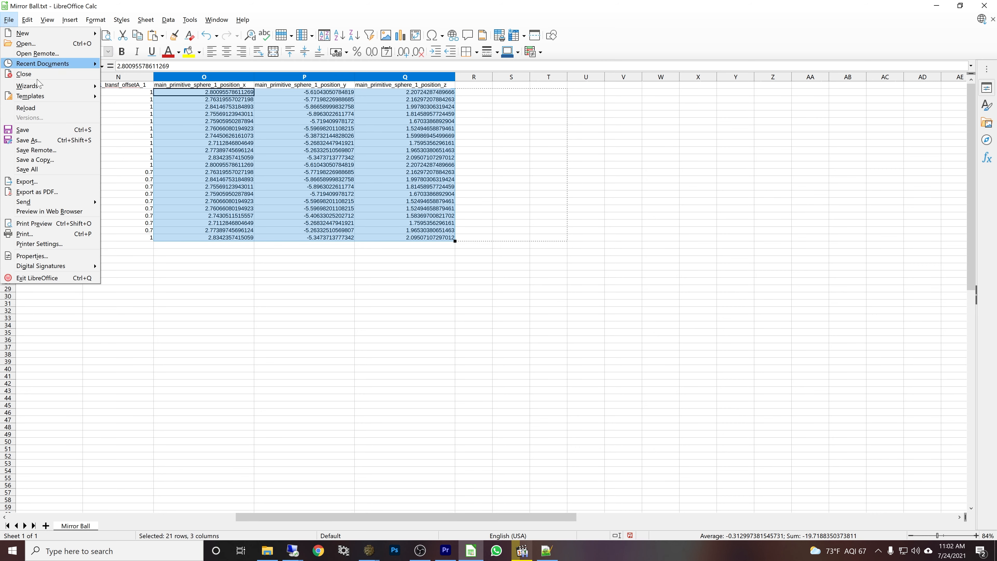
click(24, 130)
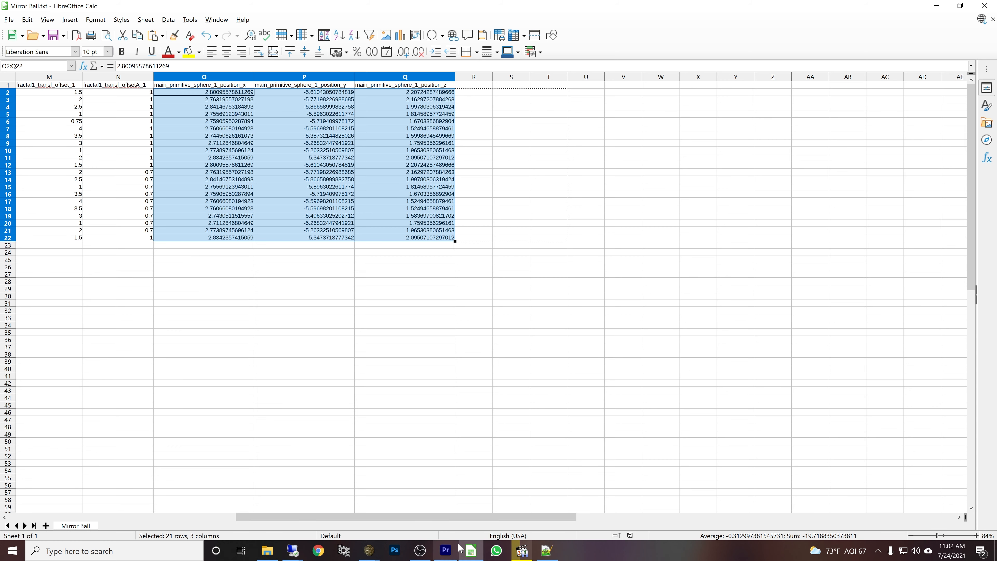
click(546, 551)
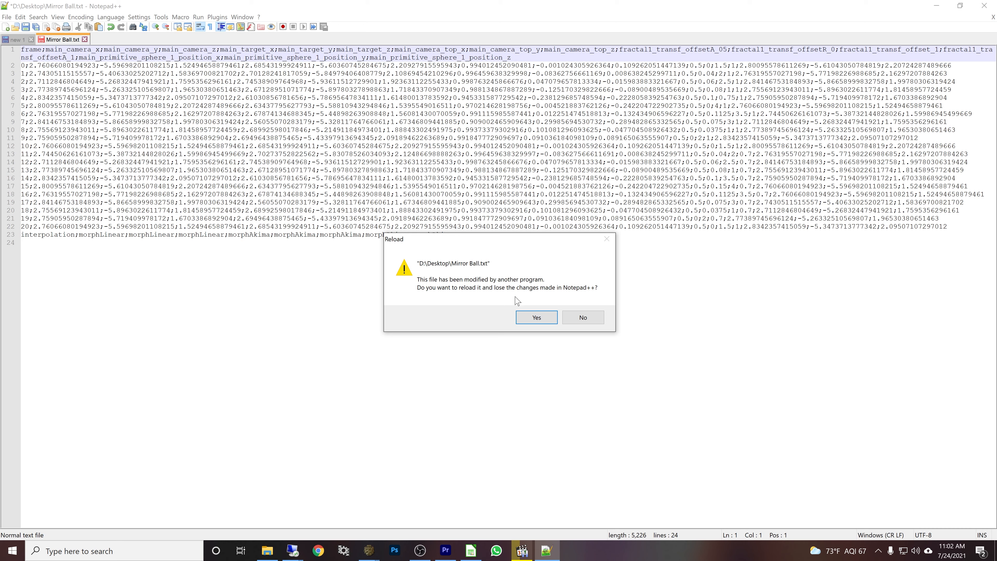
click(537, 319)
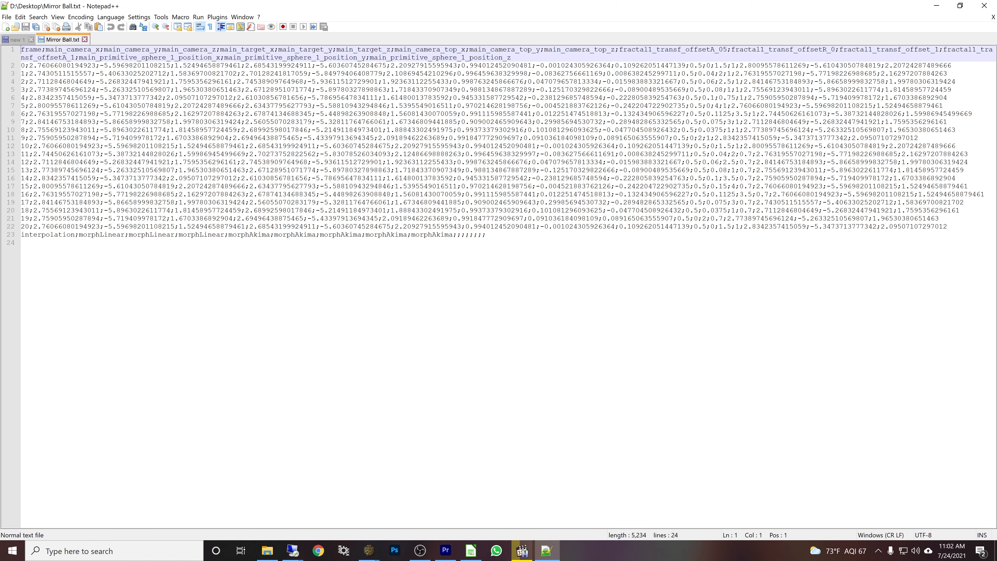
Step: Remove the trailing semicolons after the last morphAkima on the interpolation line
click(487, 235)
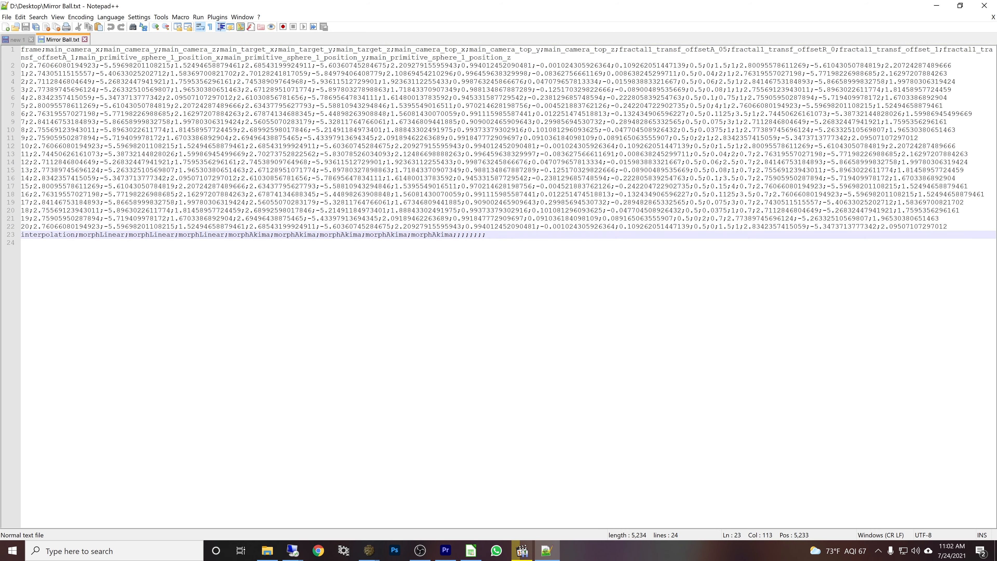
key(BackSpace)
key(BackSpace)
key(BackSpace)
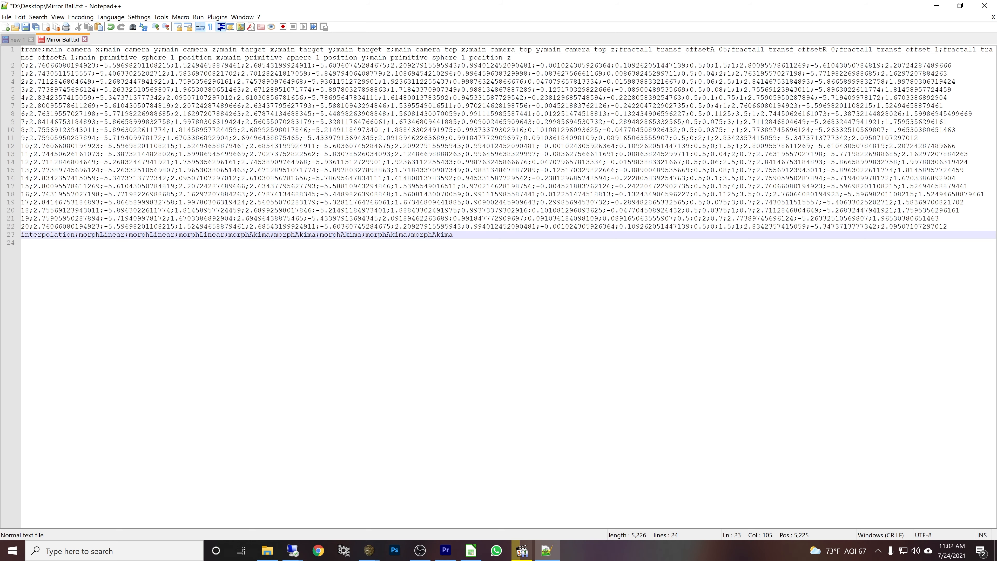
Step: Move all keyframe text from Mirror Ball.txt to a new line under [keyframes] in the new 1 document
key(ctrl+a)
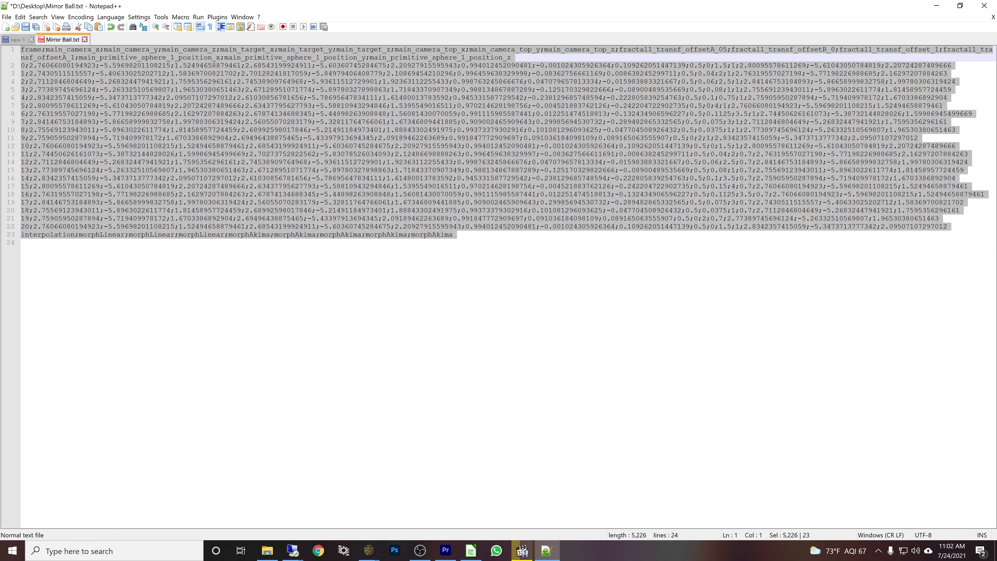
key(Delete)
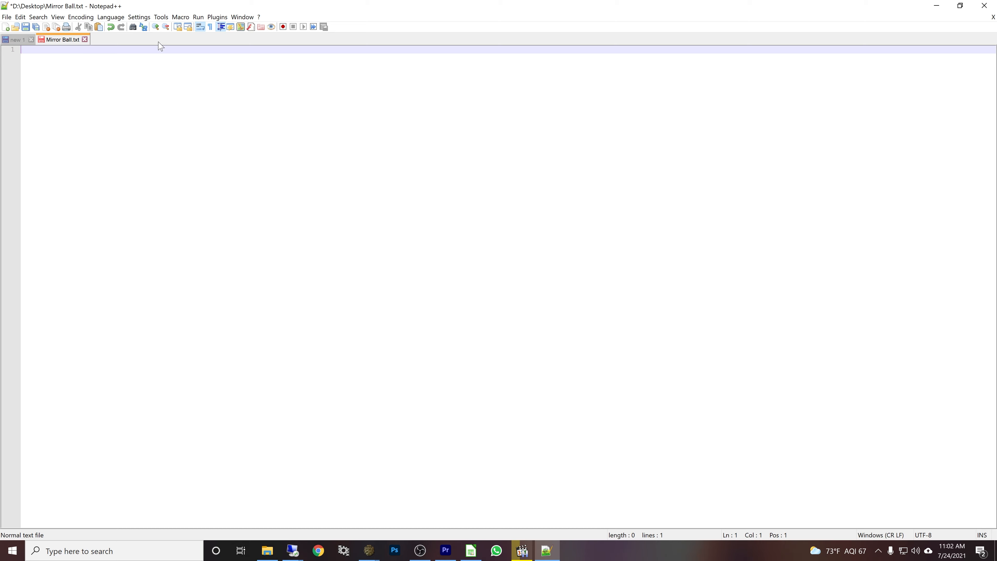
click(17, 41)
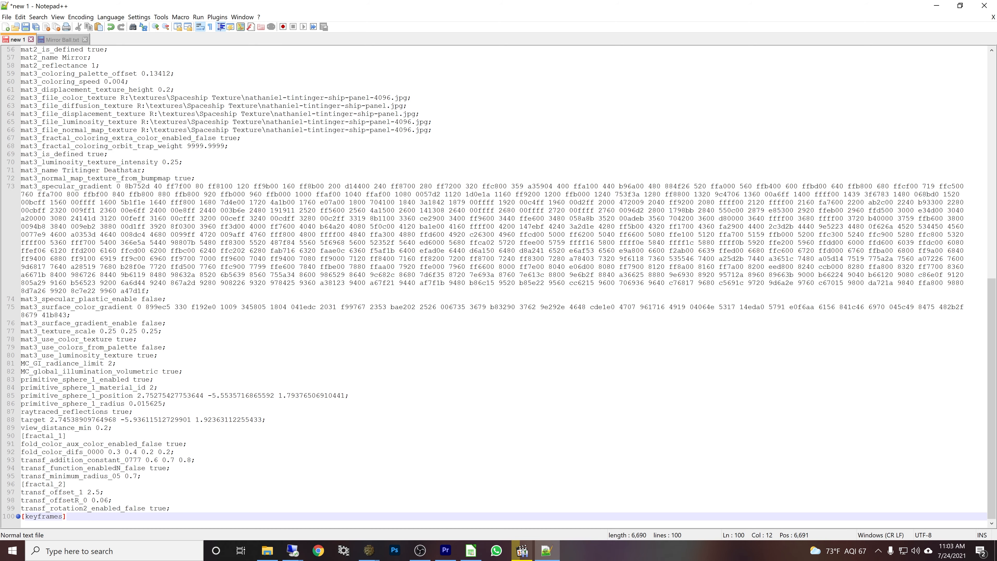
key(Return)
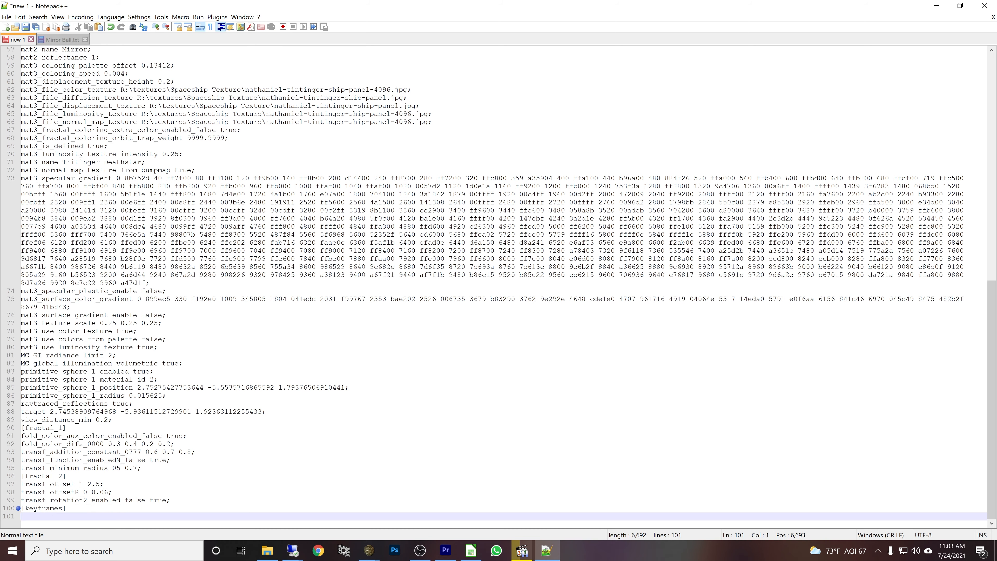
key(ctrl+v)
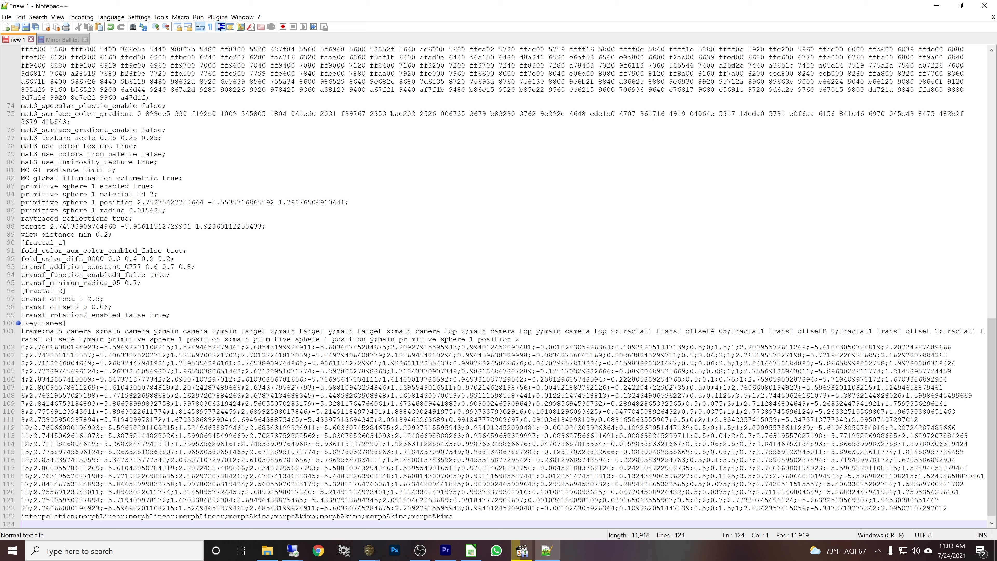
Step: Copy the complete settings text, switch to Mandelbulber on the remote desktop and load the settings from the clipboard
key(ctrl+a)
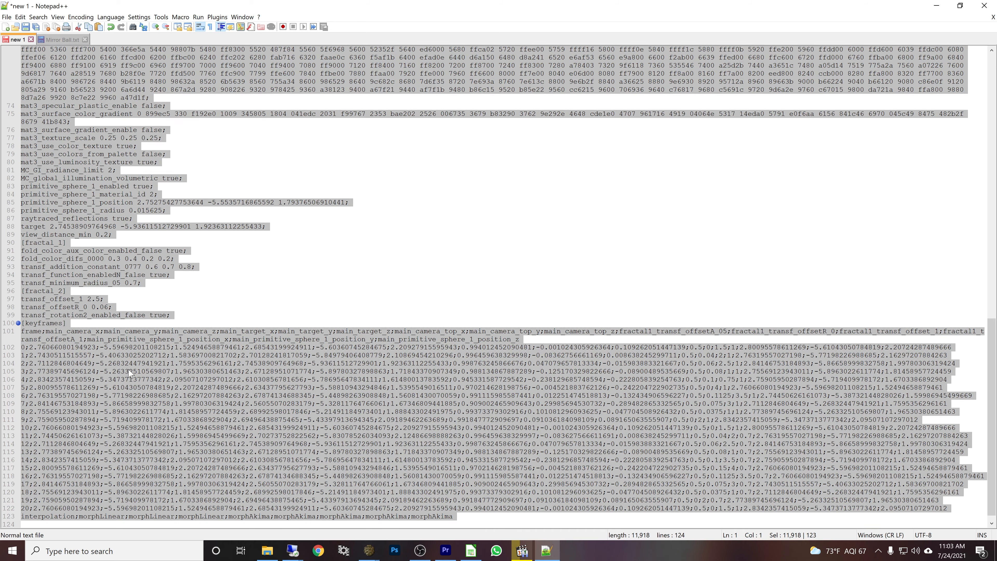
mouse_move(292, 551)
click(363, 528)
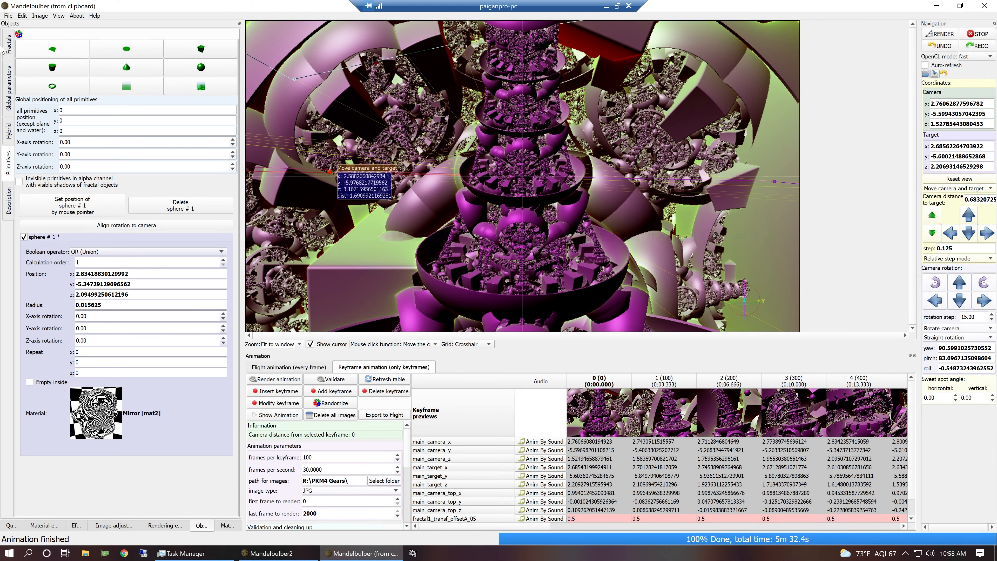
click(8, 16)
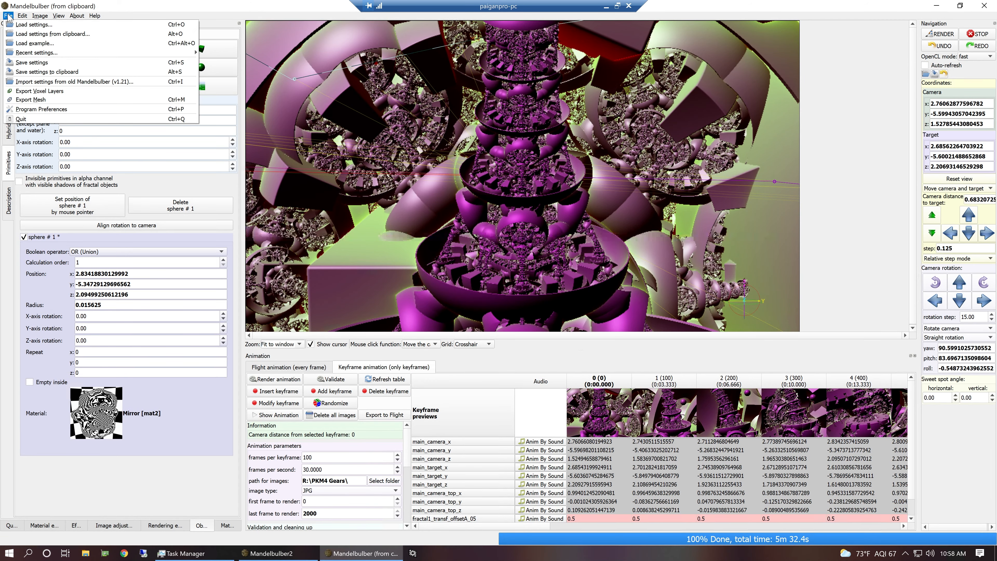
click(33, 34)
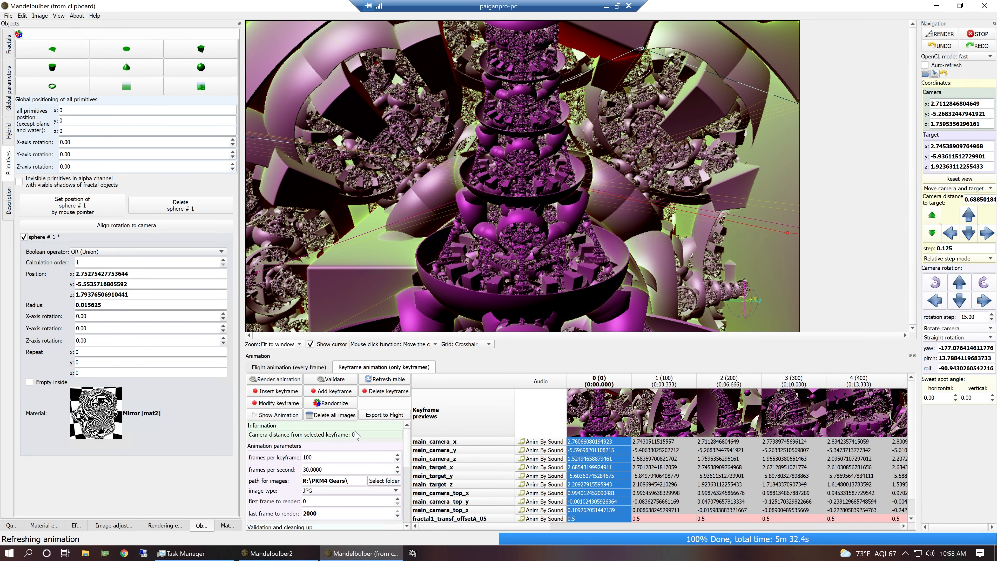
Step: Delete all rendered images in the keyframe animation's image folder and accept the confirmation
click(348, 416)
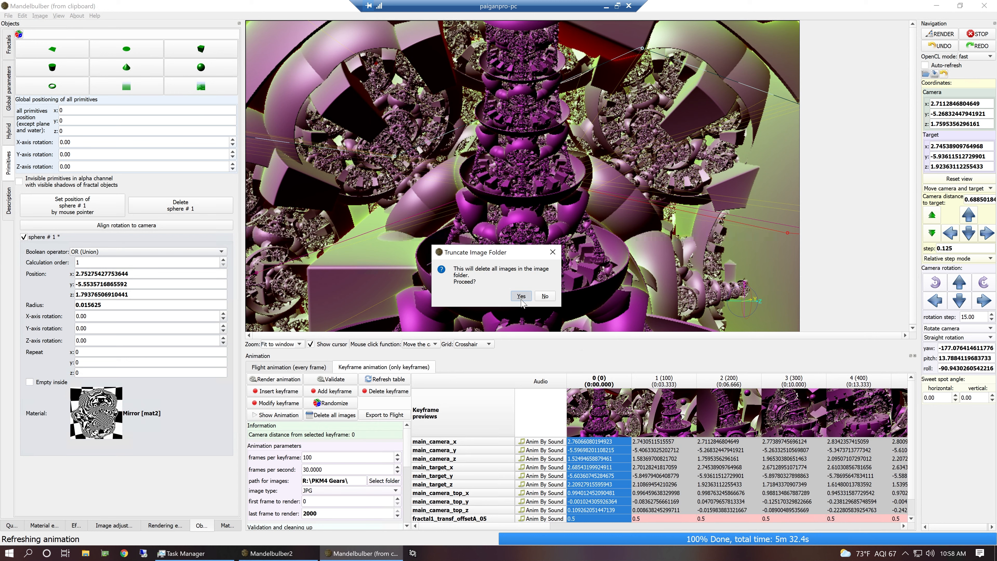
click(521, 297)
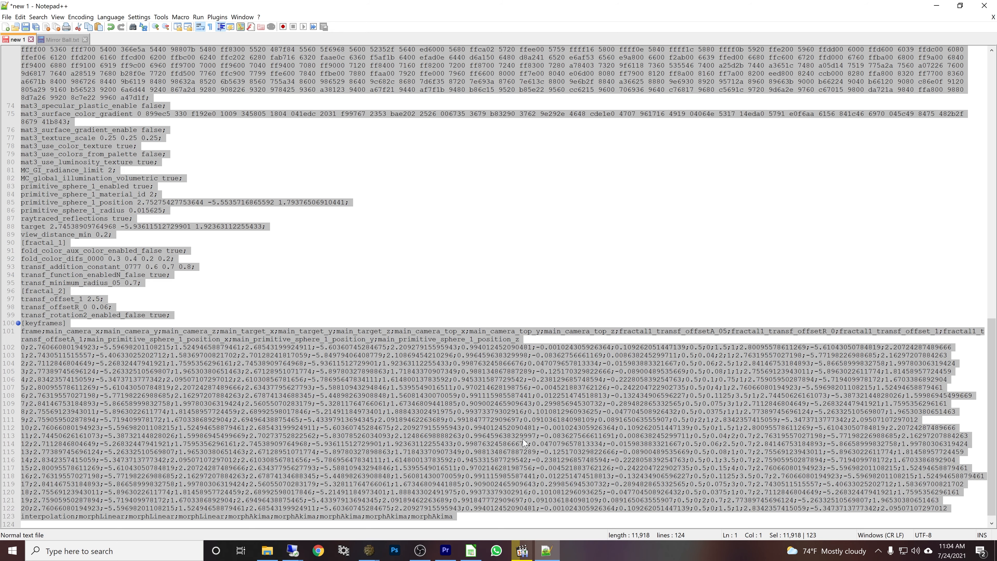
Step: Review the sphere position columns in LibreOffice Calc and the Mirror Ball.txt and new 1 documents in Notepad++
click(478, 555)
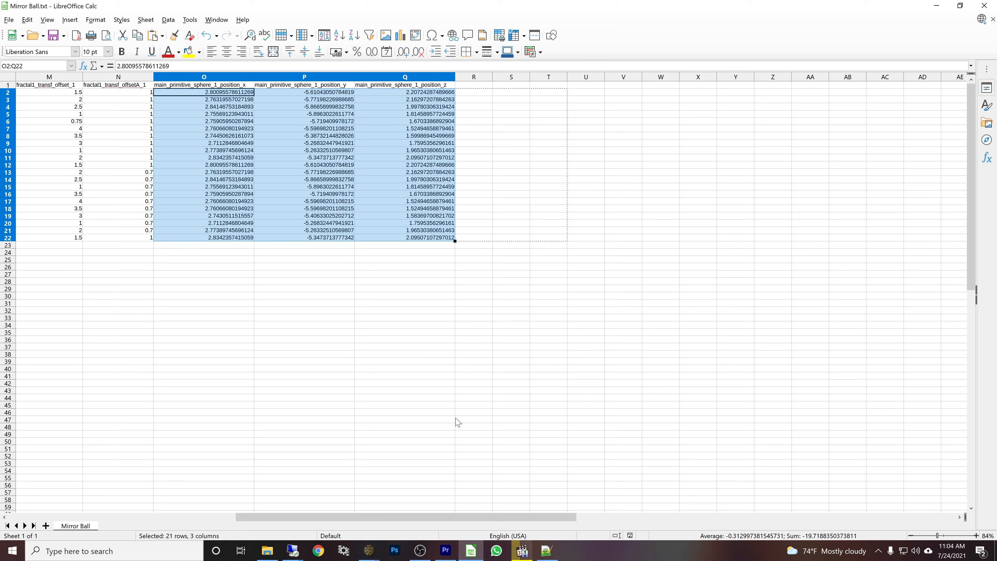
click(547, 551)
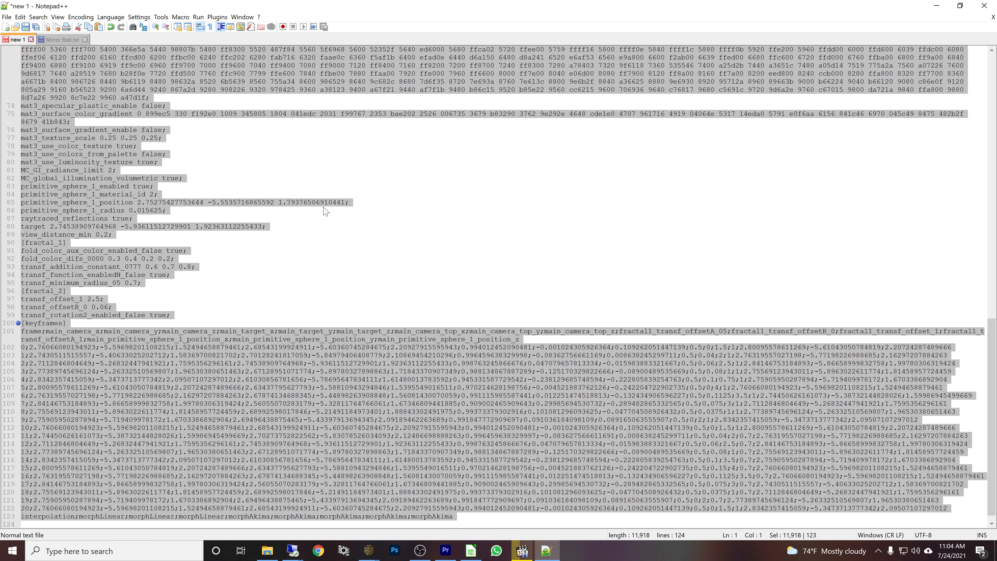
click(63, 40)
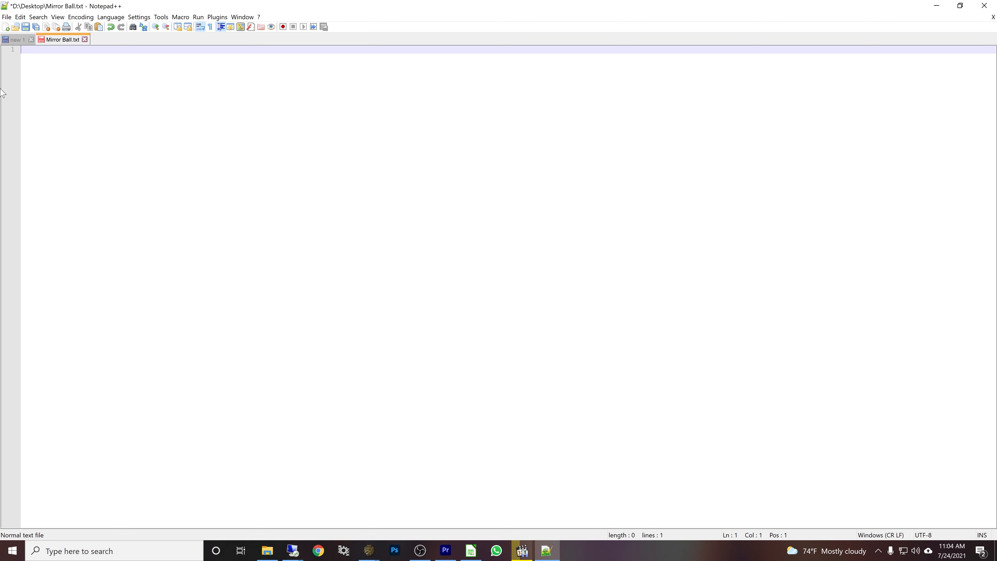
click(18, 39)
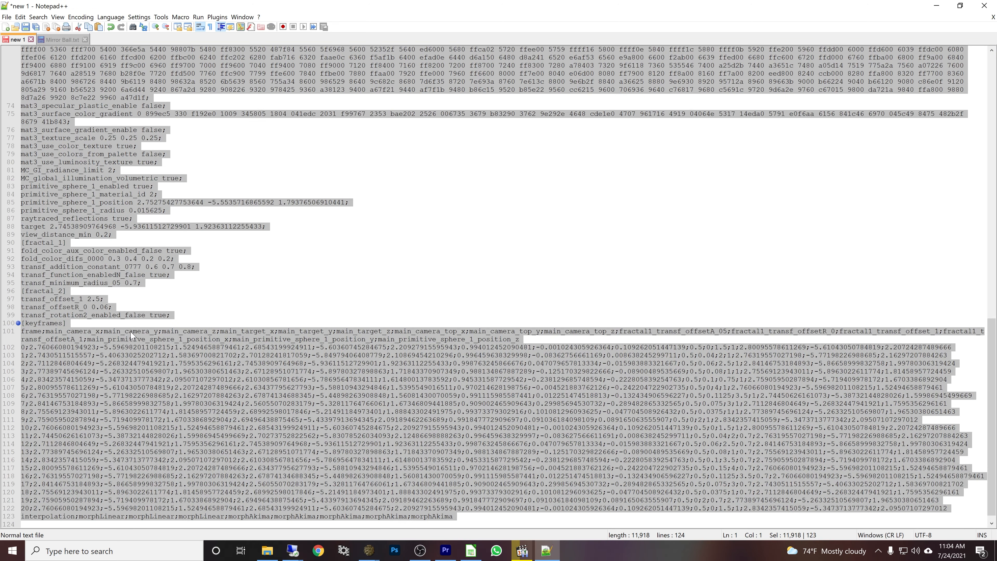